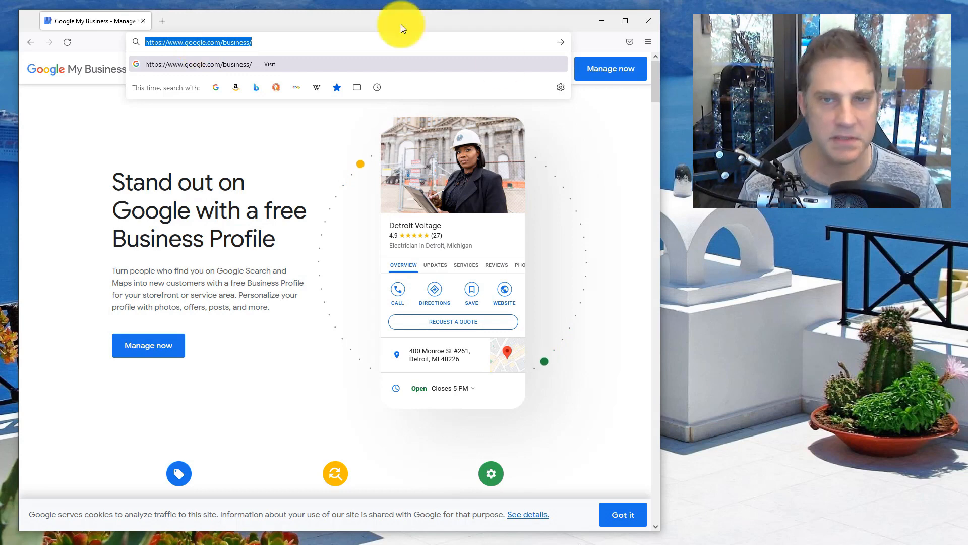
# Sign in to Google My Business and choose to create a new business named "Joe Zimmerman's Plumbing Company"
pyautogui.click(292, 286)
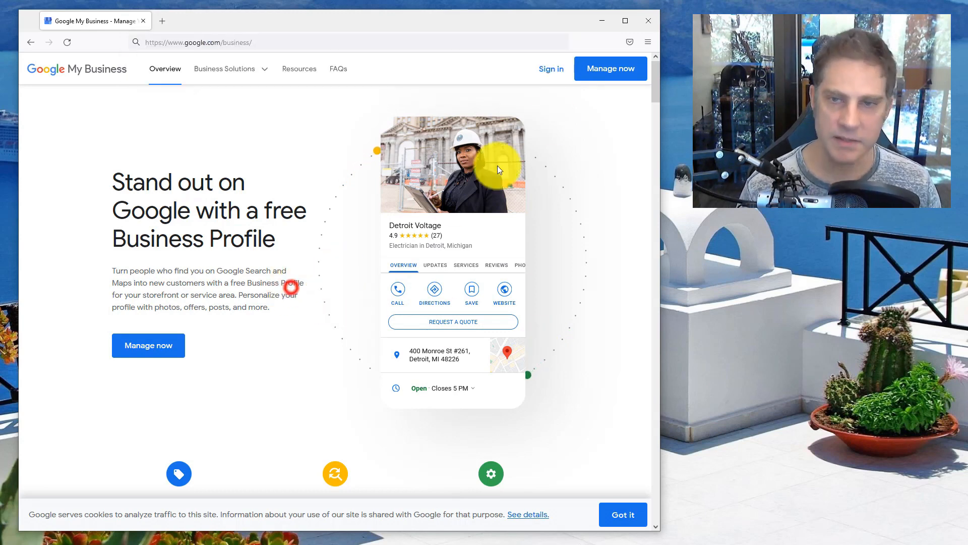
pyautogui.click(553, 81)
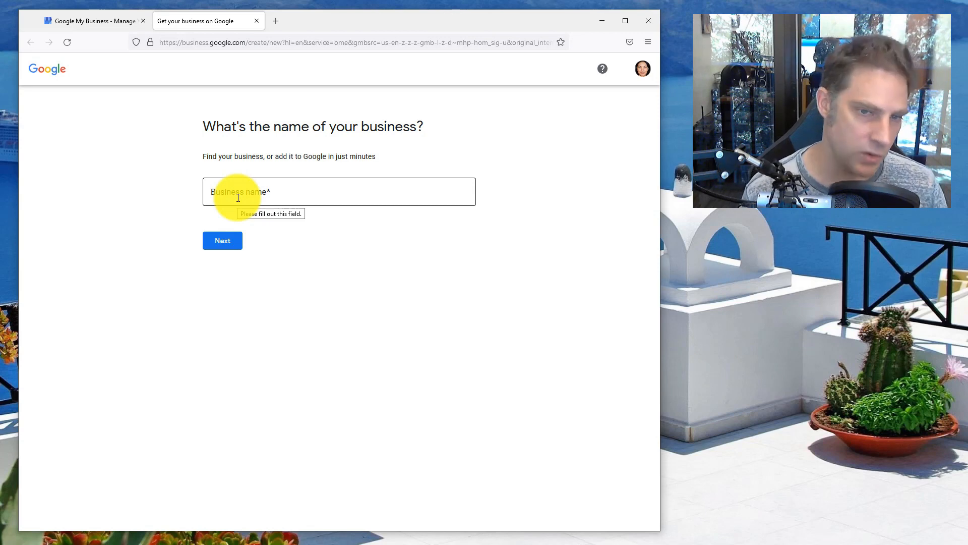
pyautogui.click(238, 195)
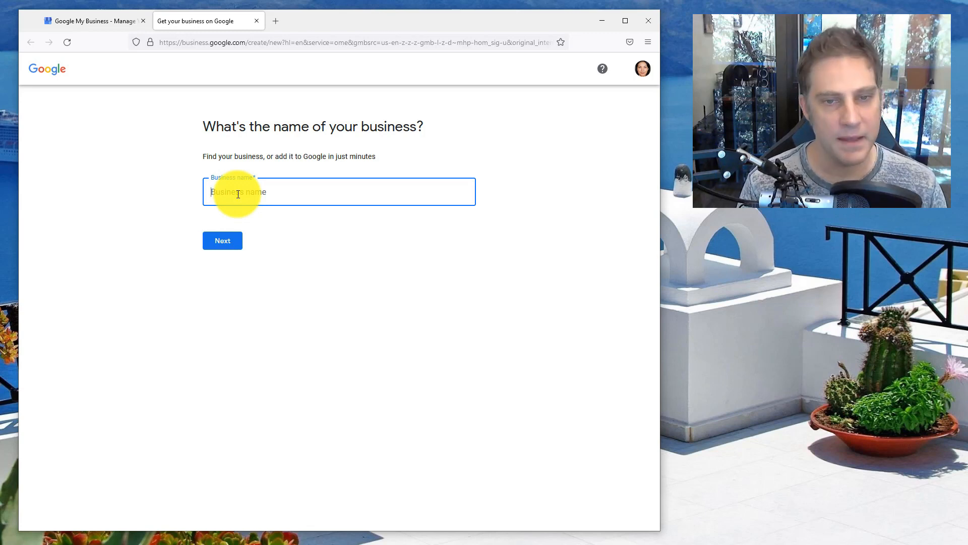
pyautogui.write('Ju')
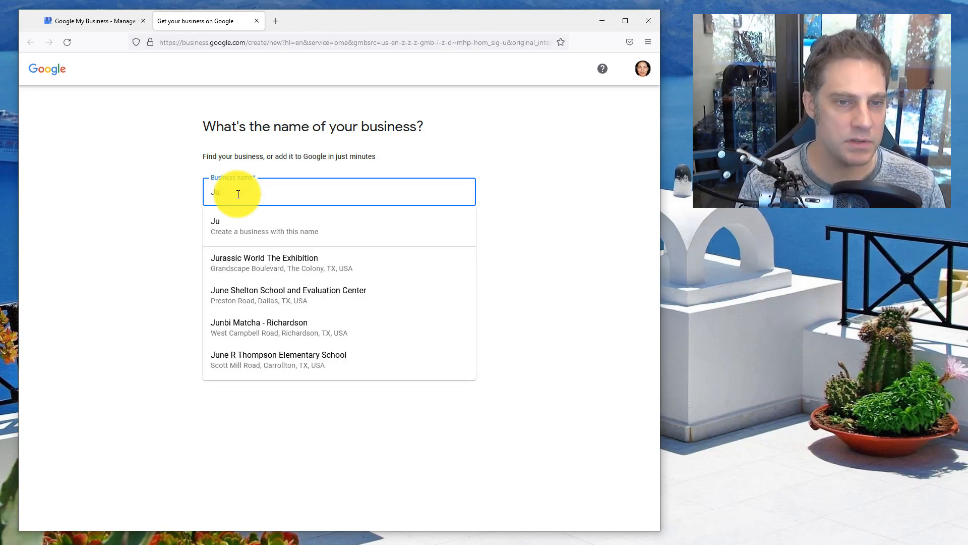
pyautogui.press('BackSpace')
pyautogui.write('oe')
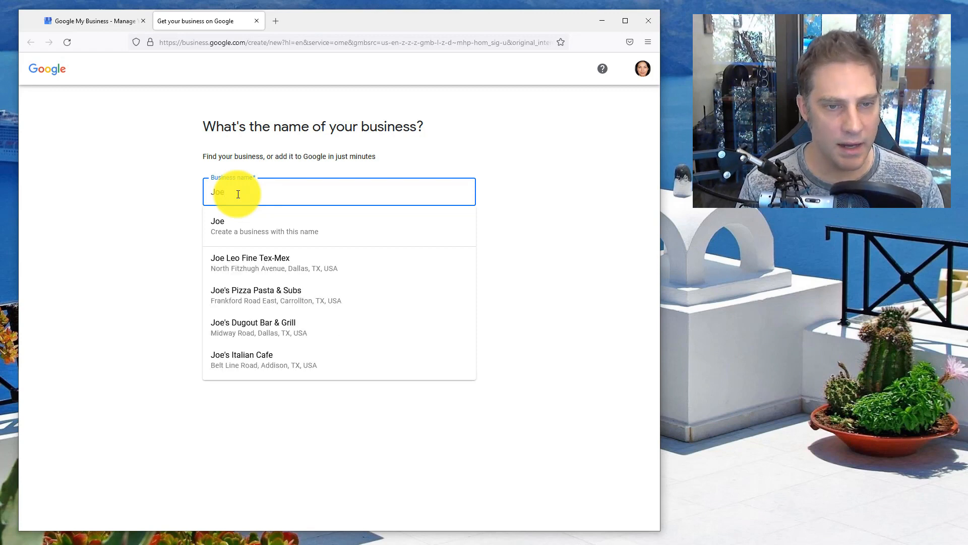
pyautogui.write("'s Plumb")
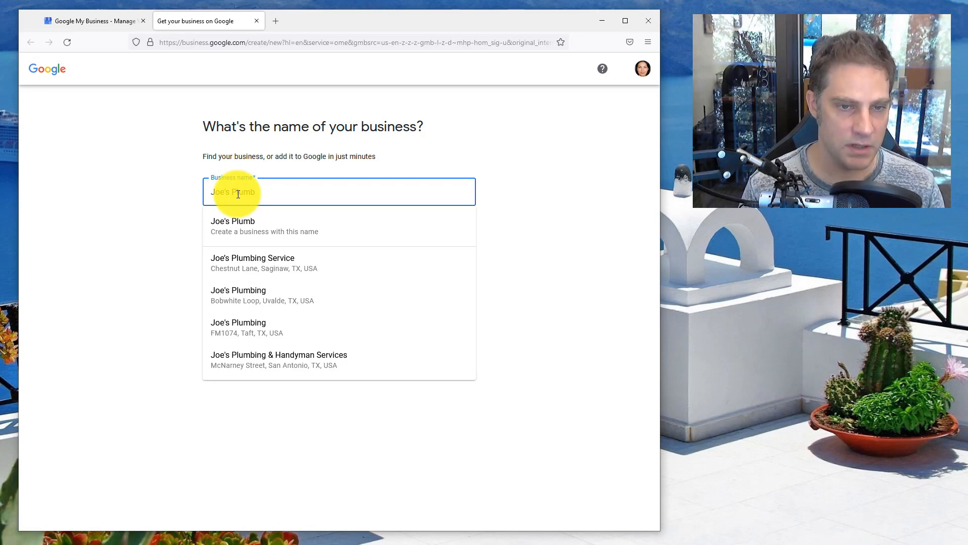
pyautogui.press('BackSpace')
pyautogui.press('BackSpace')
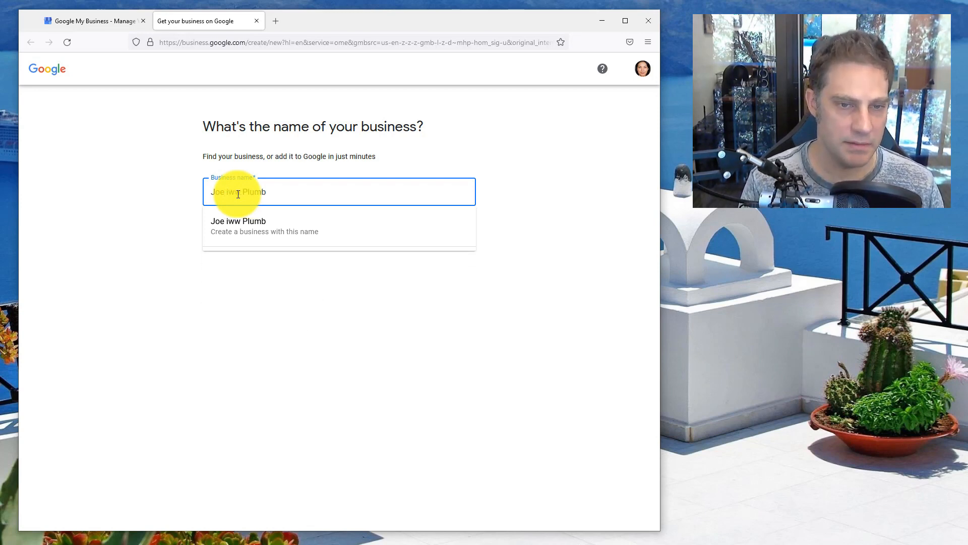
pyautogui.write("Zimmerman's Plumb")
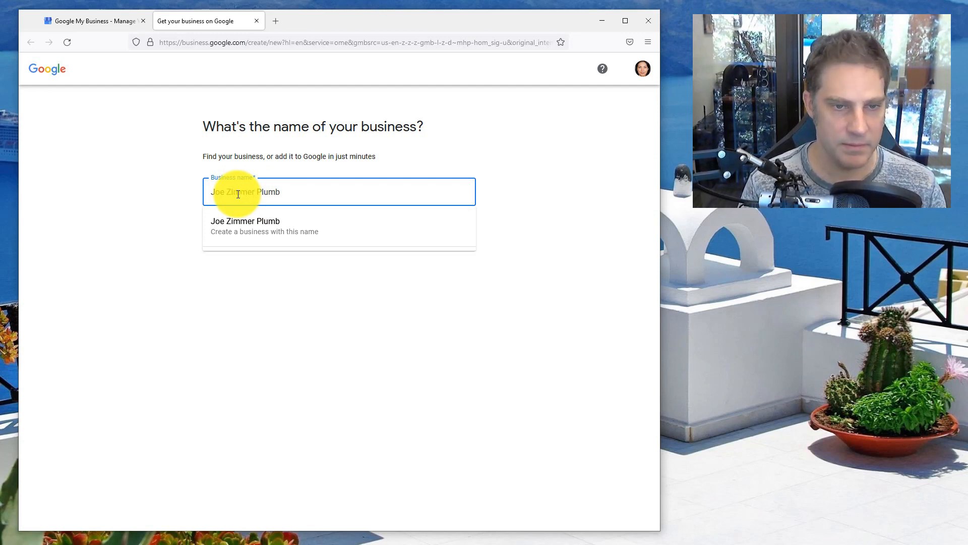
pyautogui.write('ing Company')
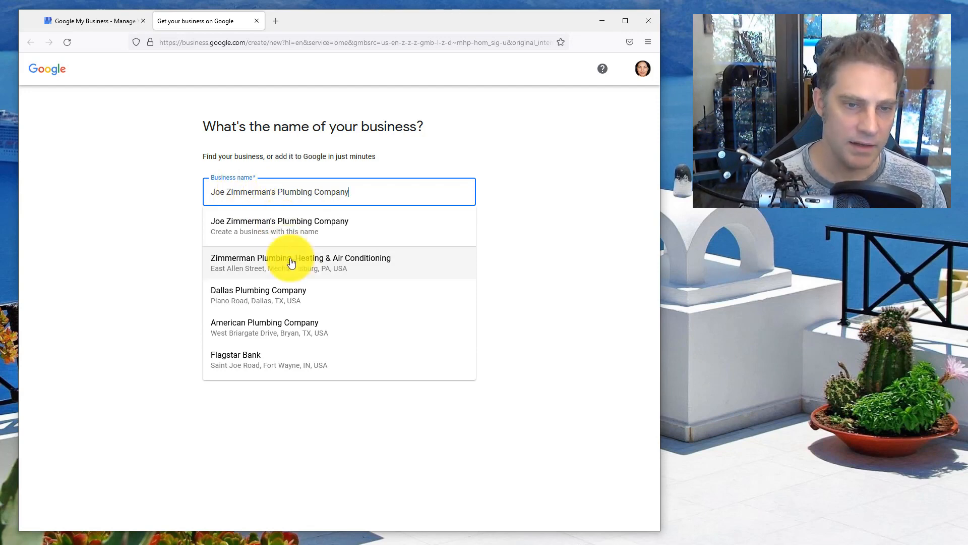
pyautogui.click(283, 233)
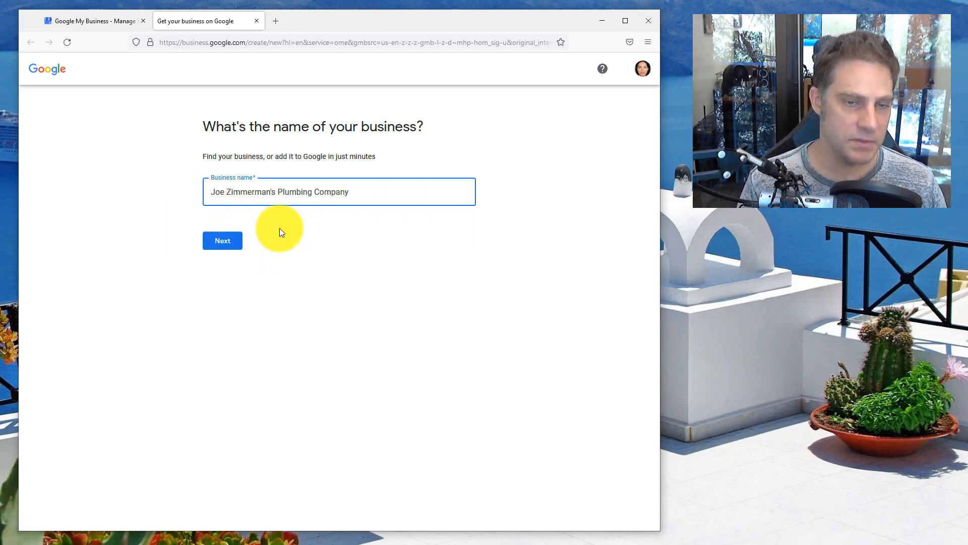
# Append "Dallas" to the business name, choose to create a business with that name, and continue
pyautogui.doubleClick(294, 192)
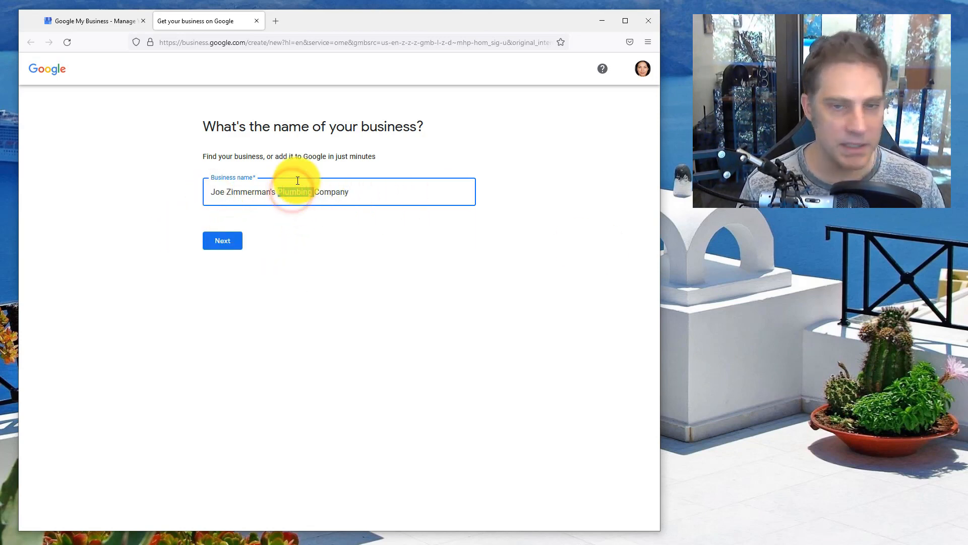
pyautogui.click(359, 188)
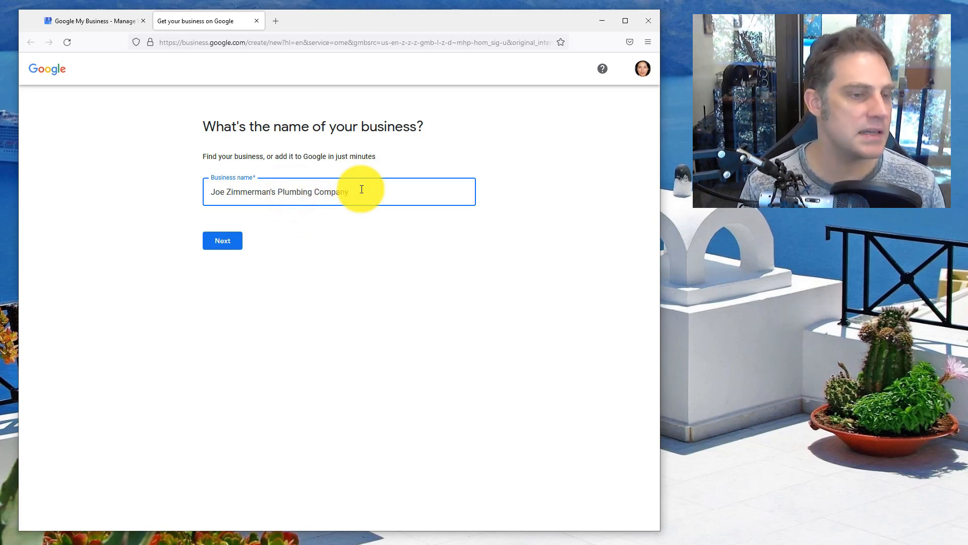
pyautogui.write('Dallas')
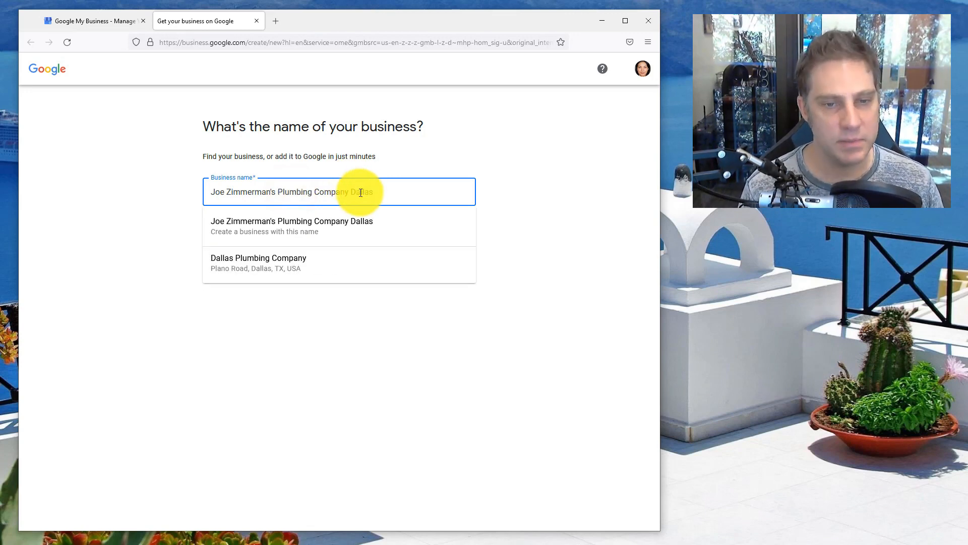
pyautogui.click(335, 224)
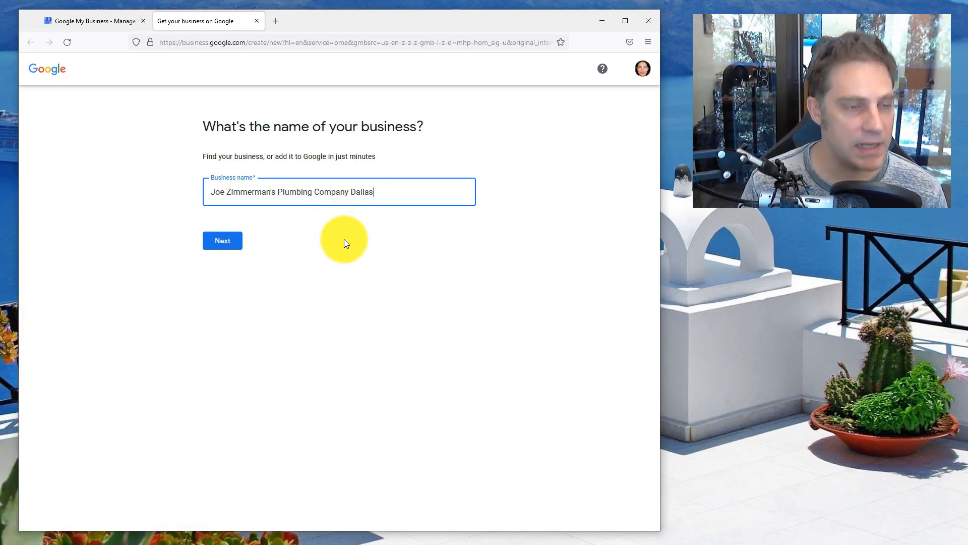
pyautogui.click(226, 241)
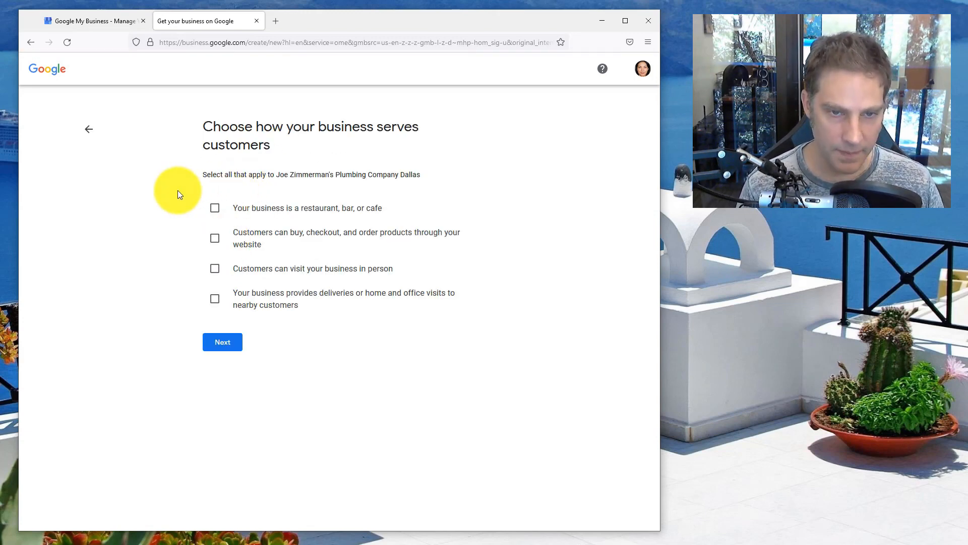
# Specify that customers can visit in person and that the business provides deliveries or home and office visits, and start building the profile
pyautogui.moveTo(217, 177); pyautogui.dragTo(417, 180)
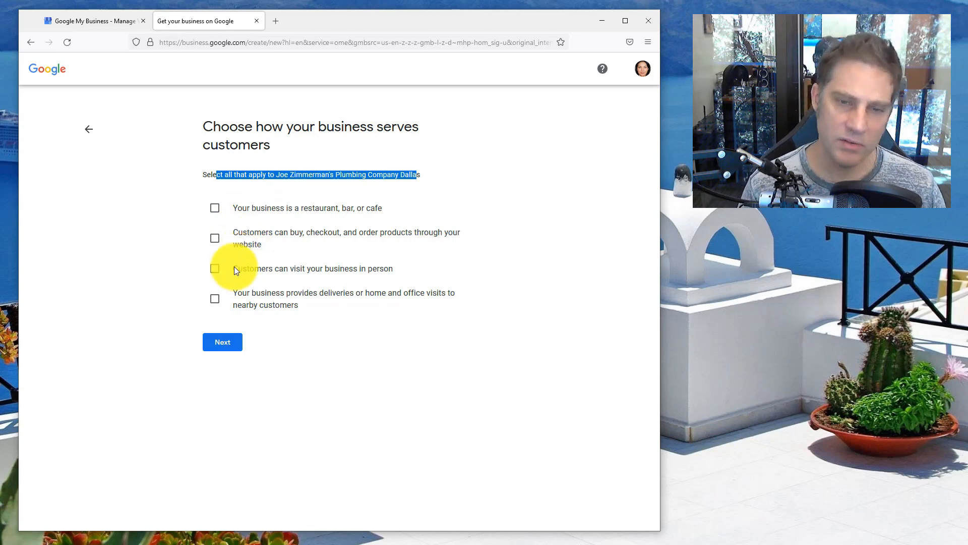
pyautogui.click(214, 267)
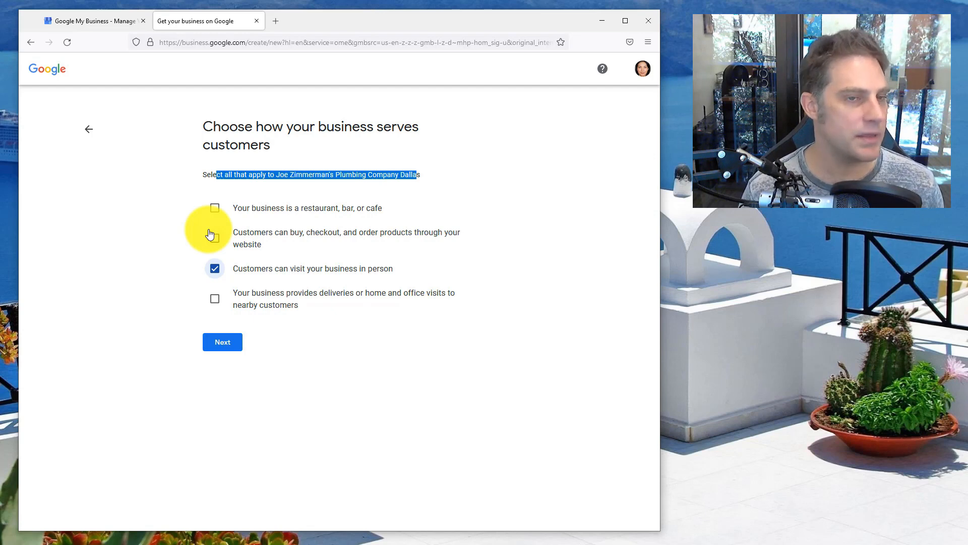
pyautogui.click(174, 458)
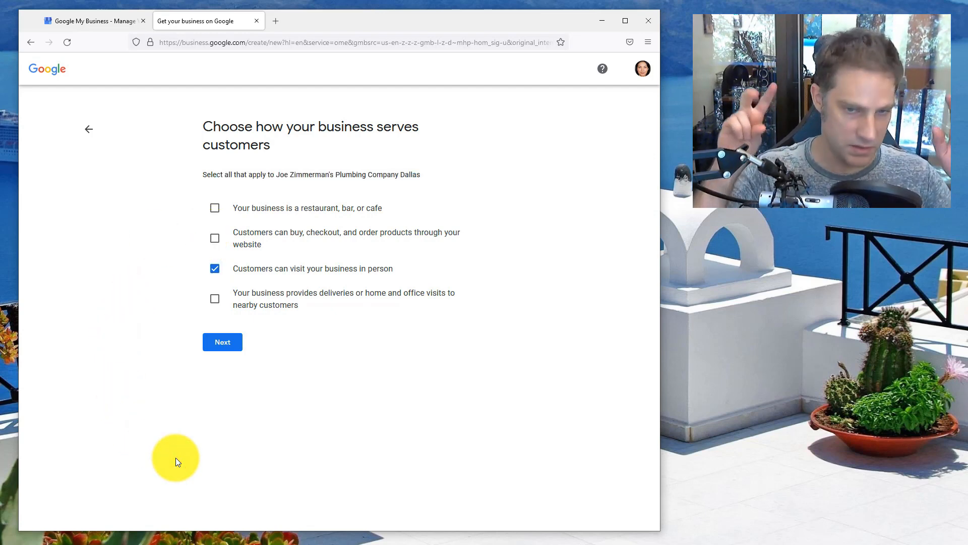
pyautogui.click(215, 298)
pyautogui.click(222, 345)
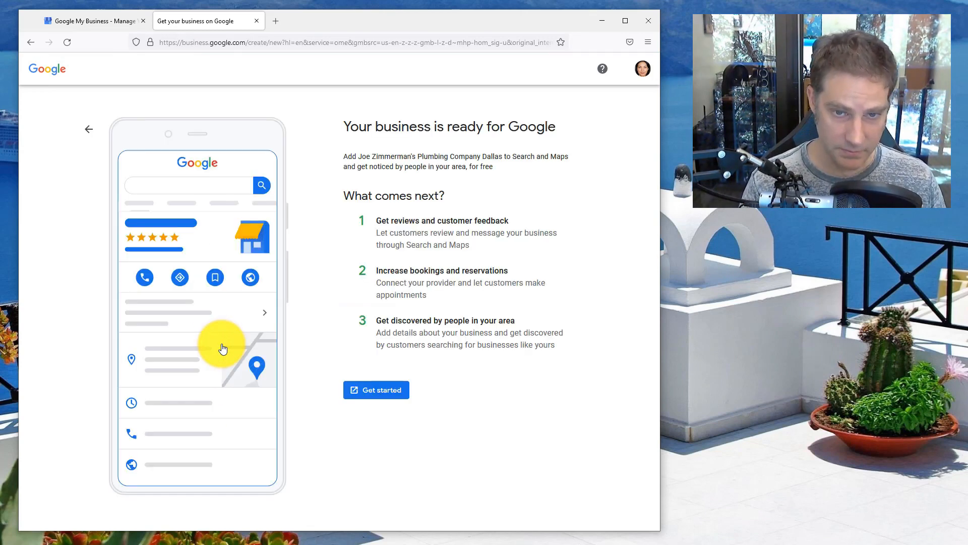
pyautogui.click(368, 399)
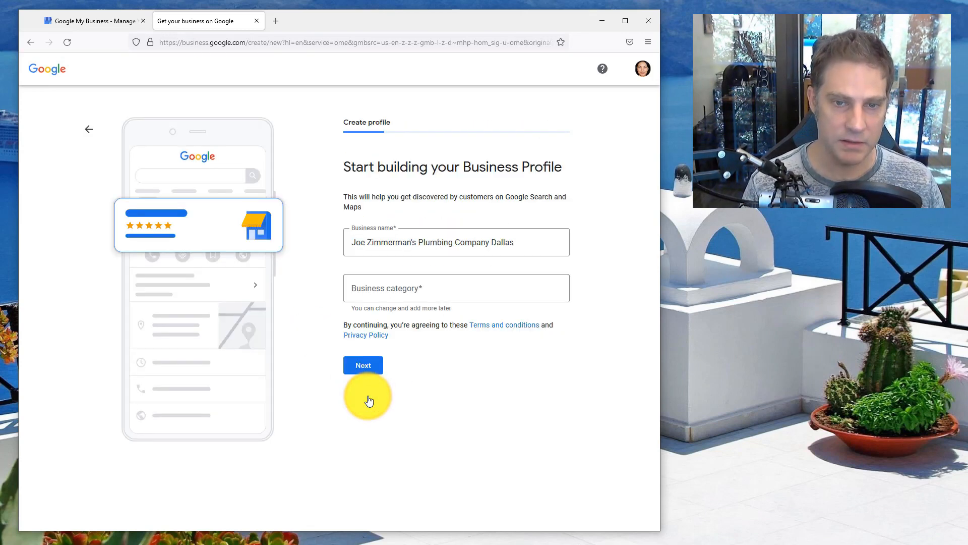
# Search Google for "plumber" in a new tab and examine the business category shown on the local listings
pyautogui.click(408, 274)
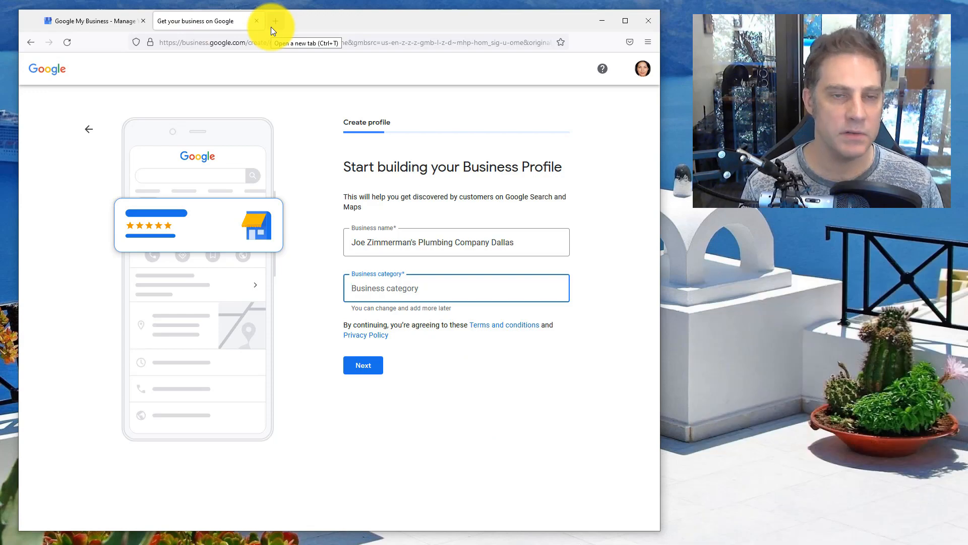
pyautogui.click(271, 26)
pyautogui.write('plumber')
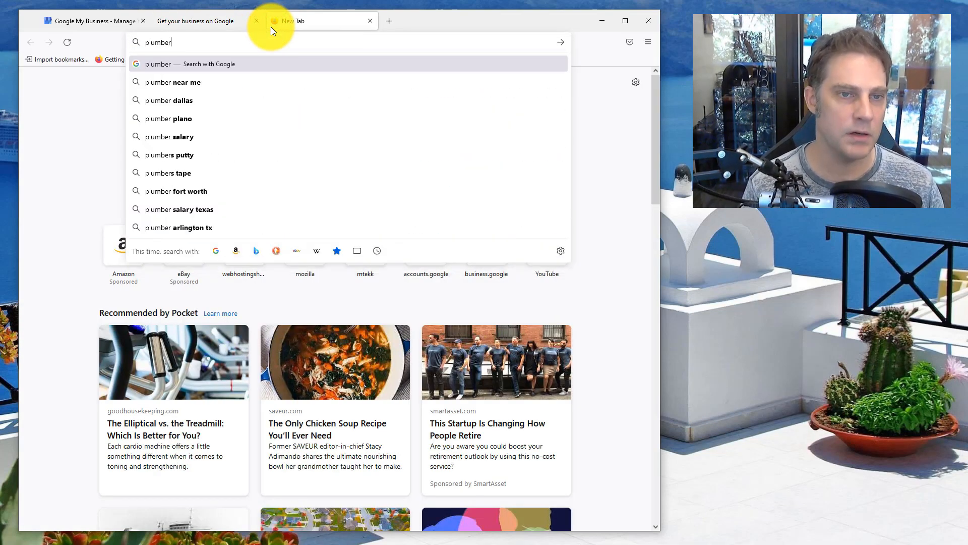
pyautogui.press('Return')
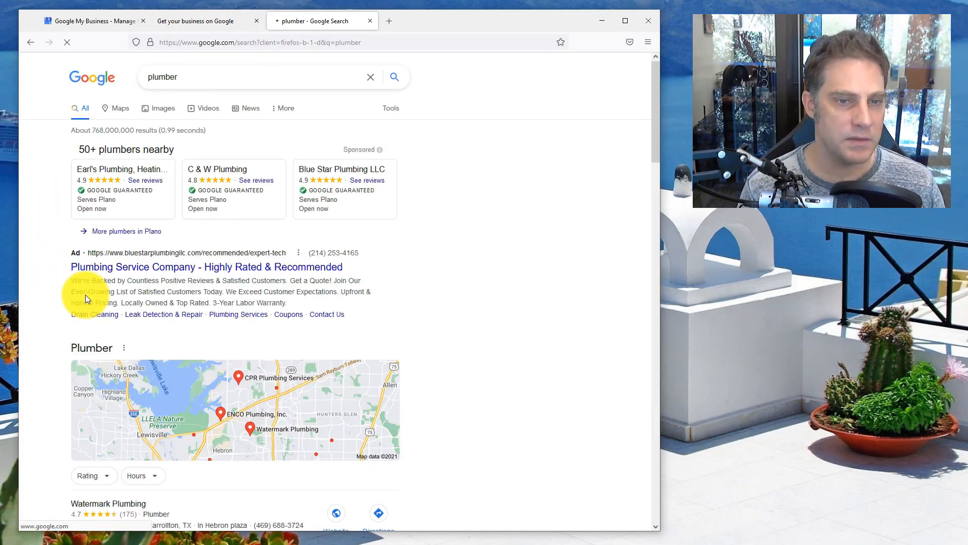
pyautogui.scroll(-5, 86, 298)
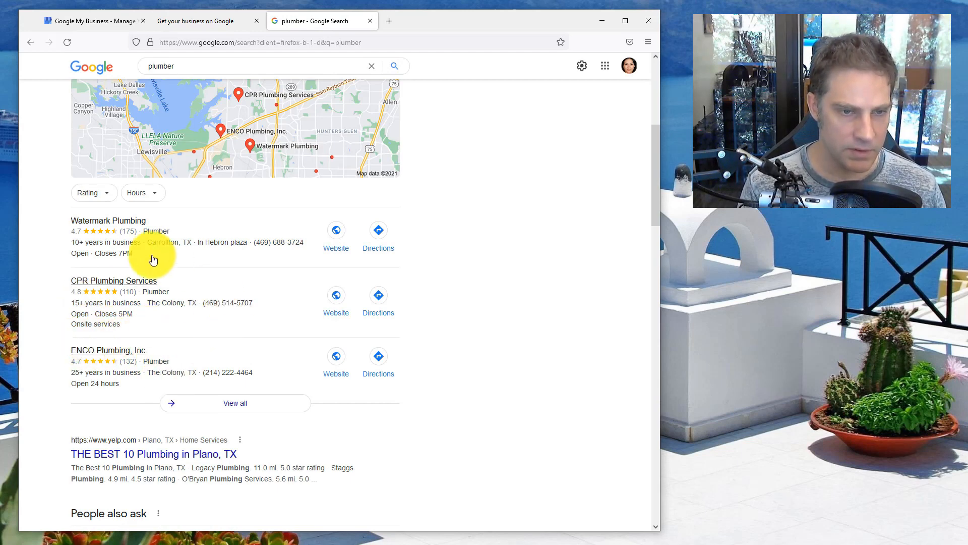
pyautogui.click(138, 244)
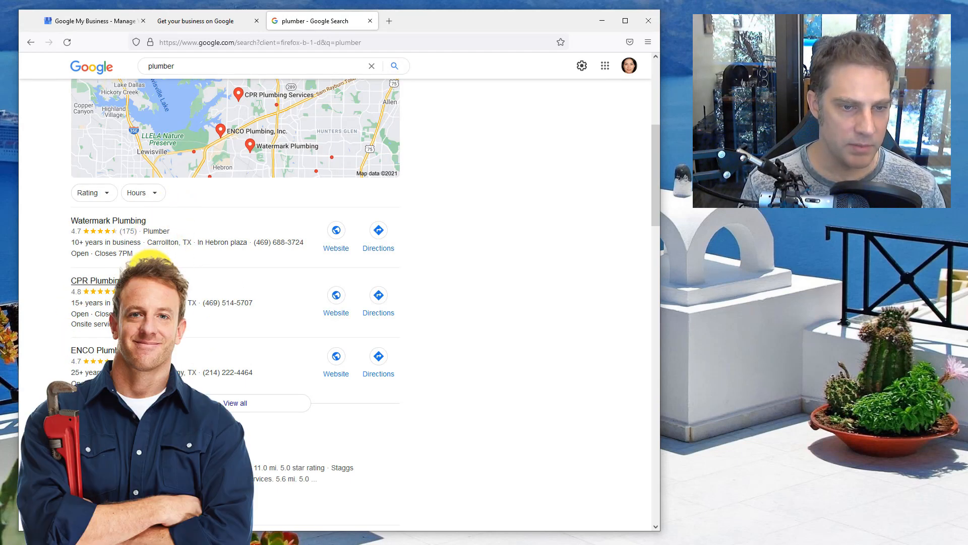
# Return to the profile setup, set the business category to Plumber, and continue
pyautogui.click(184, 21)
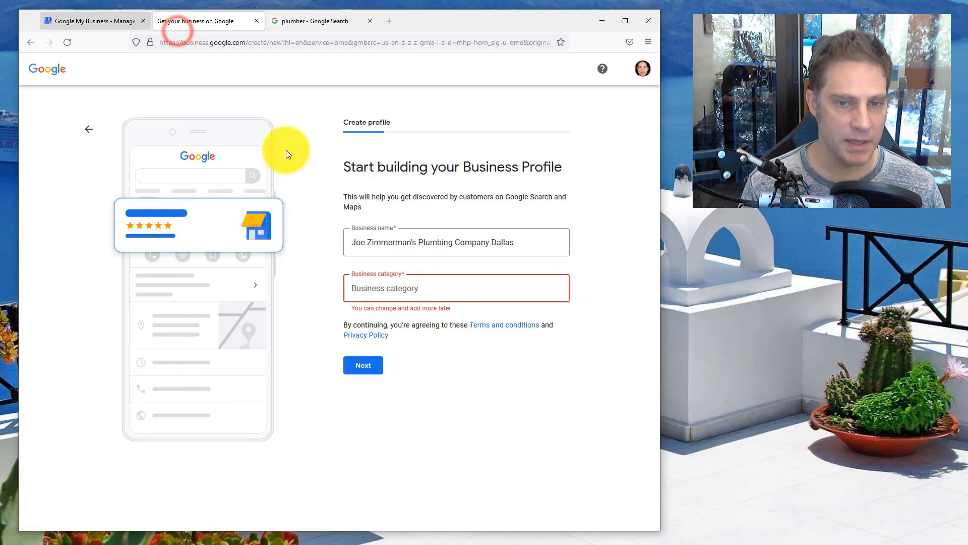
pyautogui.write('plumber')
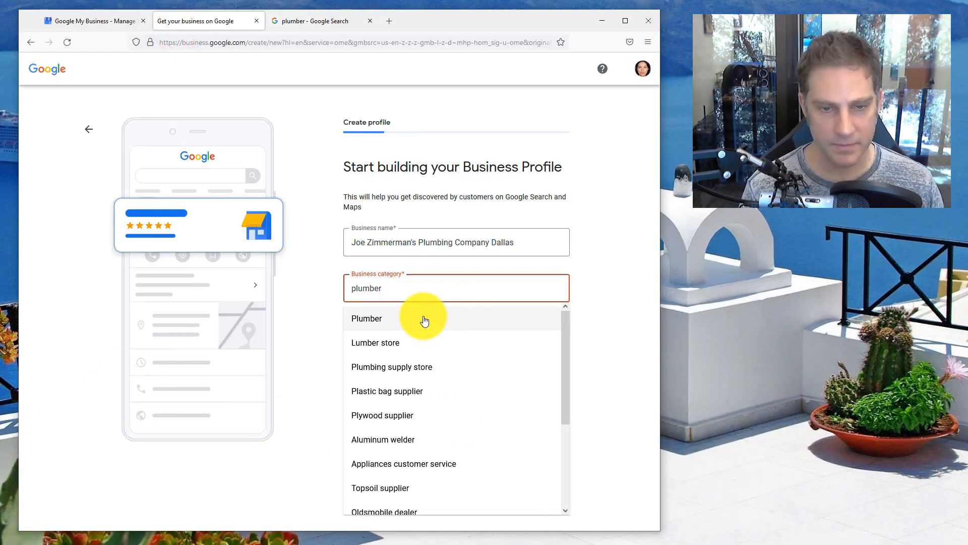
pyautogui.click(424, 319)
pyautogui.click(379, 365)
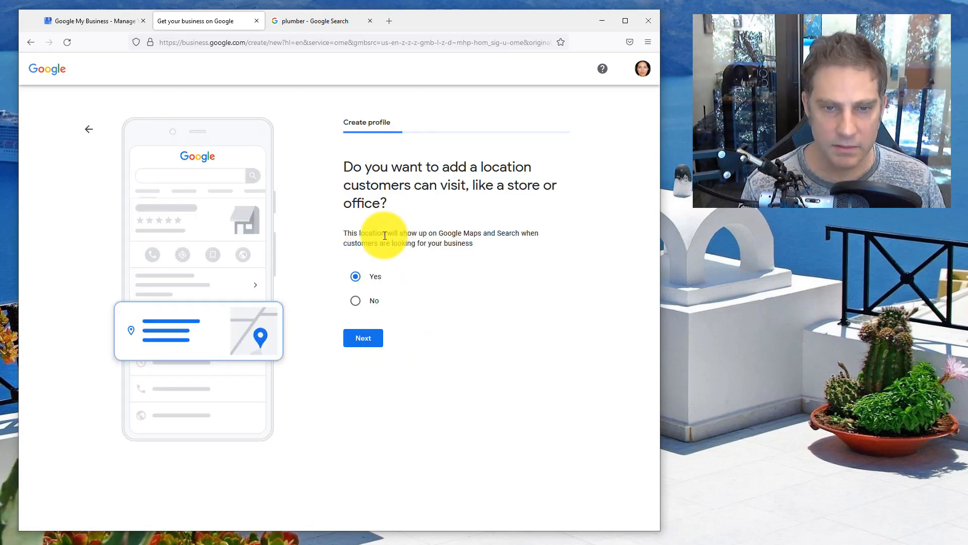
# Accept Yes for adding a location customers can visit and proceed to the address form
pyautogui.moveTo(384, 233); pyautogui.dragTo(427, 242)
pyautogui.click(427, 242)
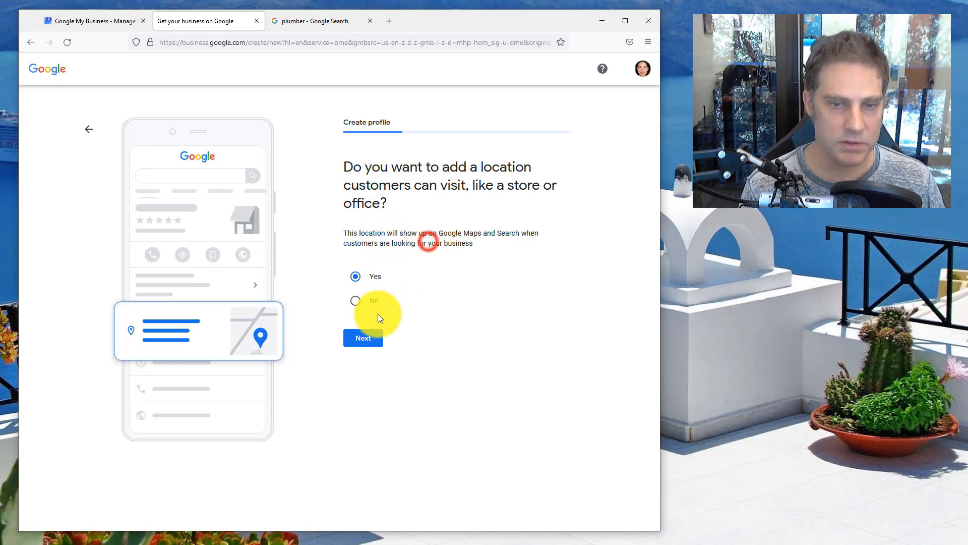
pyautogui.click(356, 340)
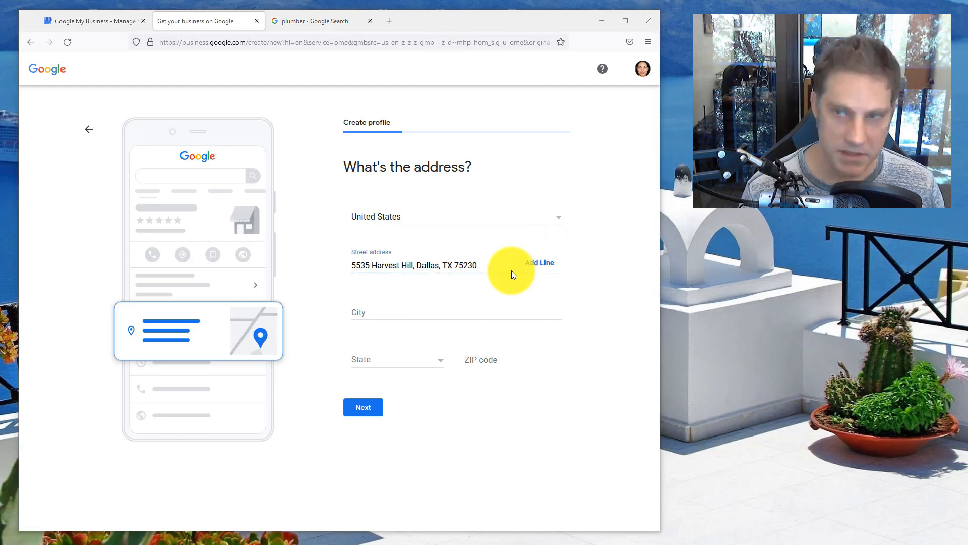
# Complete the business address from the suggested match, add the unit number on a second address line, and submit it
pyautogui.click(493, 264)
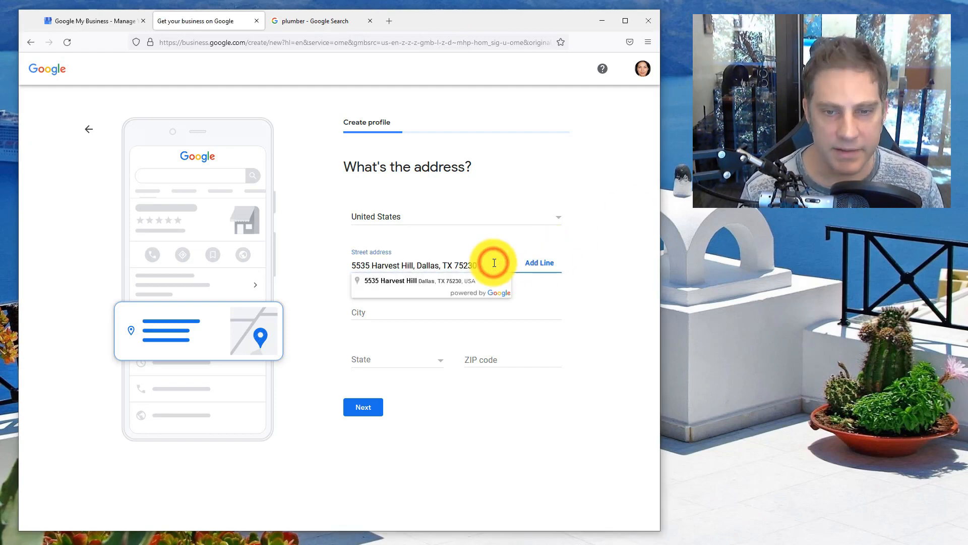
pyautogui.click(465, 280)
pyautogui.click(537, 262)
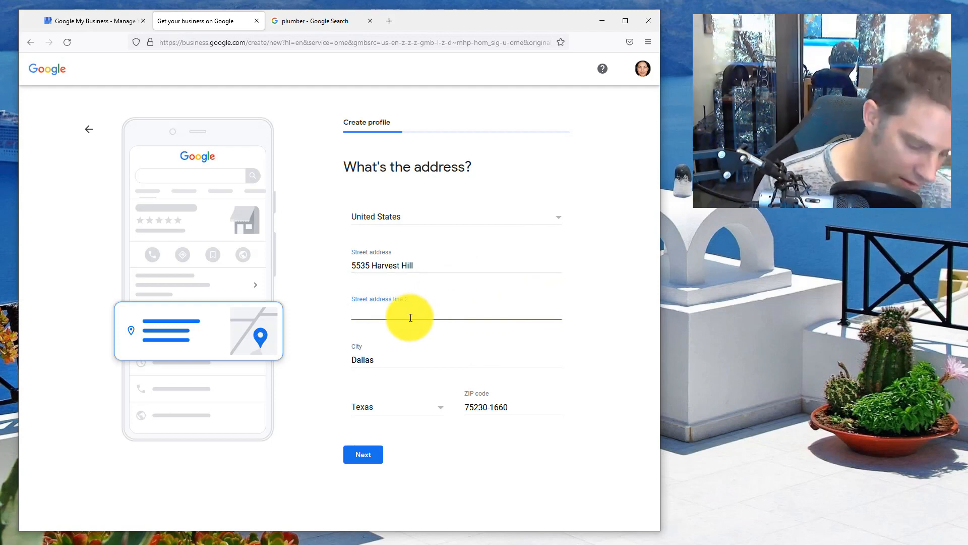
pyautogui.write('#1234')
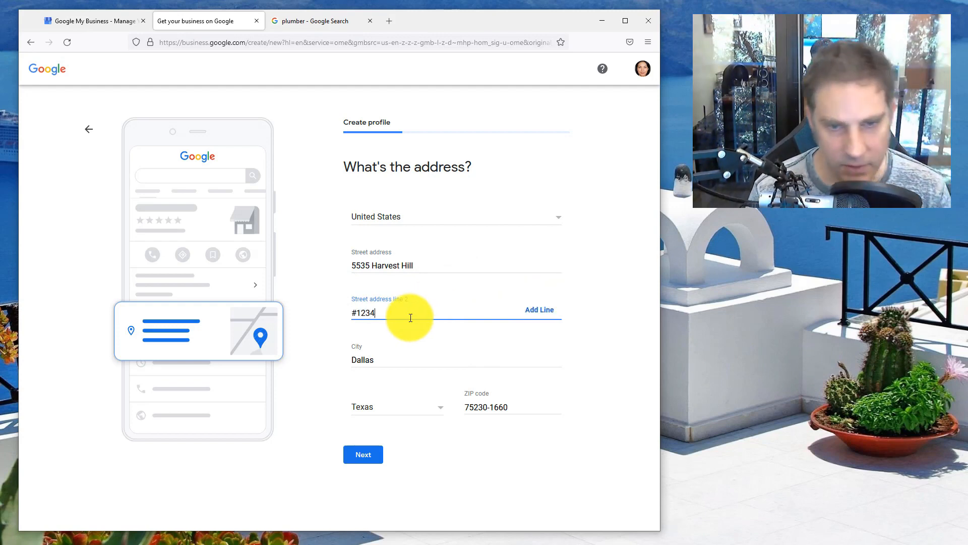
pyautogui.click(404, 352)
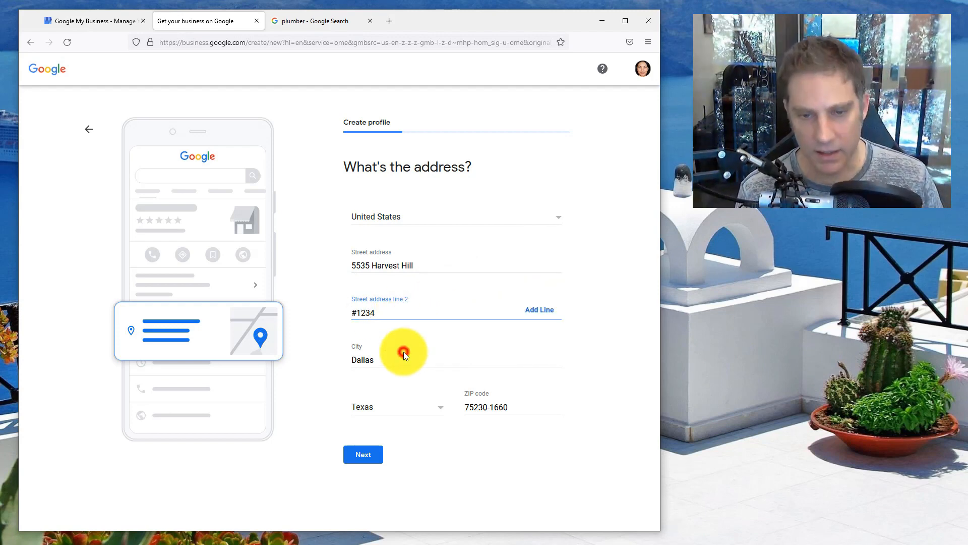
pyautogui.click(358, 459)
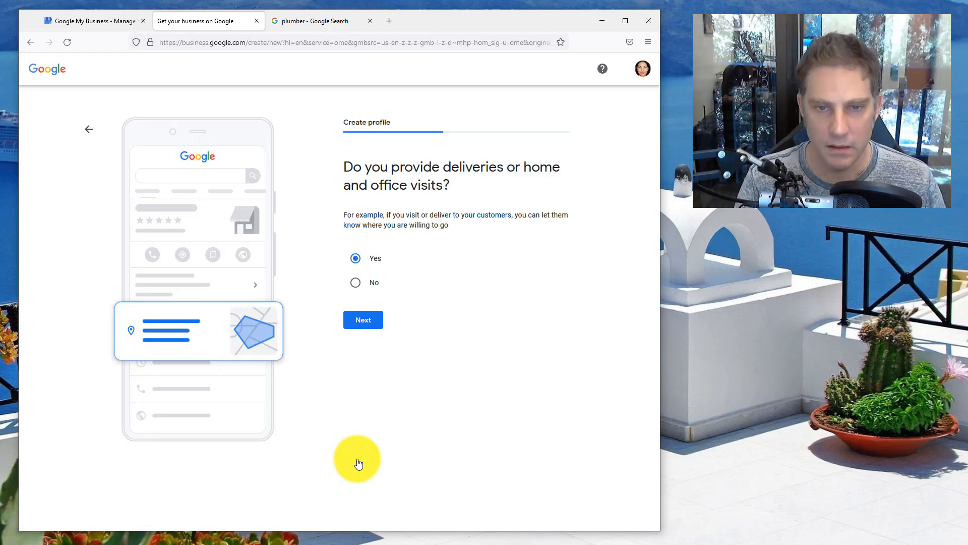
# Accept Yes for deliveries or home and office visits, add Dallas, TX, USA as the service area, and continue
pyautogui.click(365, 321)
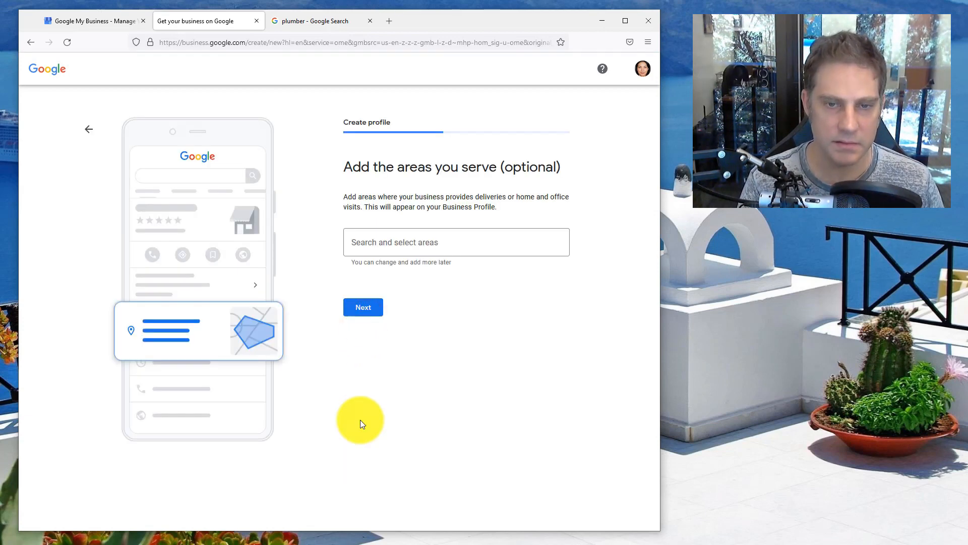
pyautogui.click(366, 241)
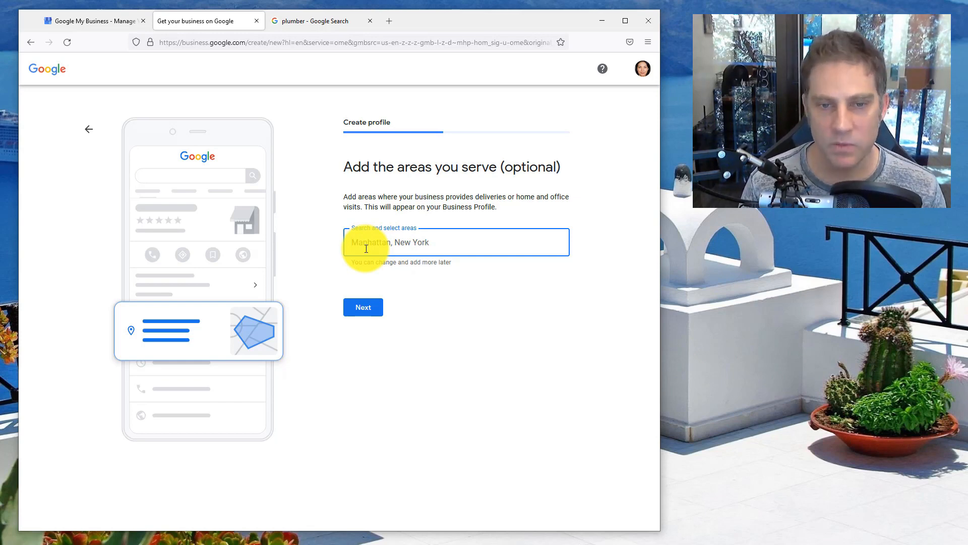
pyautogui.write('Dallas')
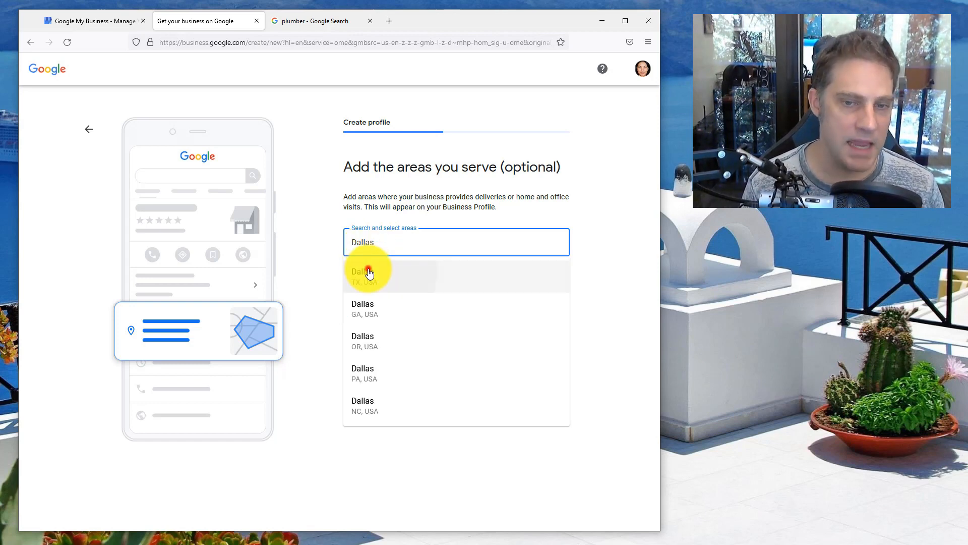
pyautogui.click(366, 272)
pyautogui.click(355, 338)
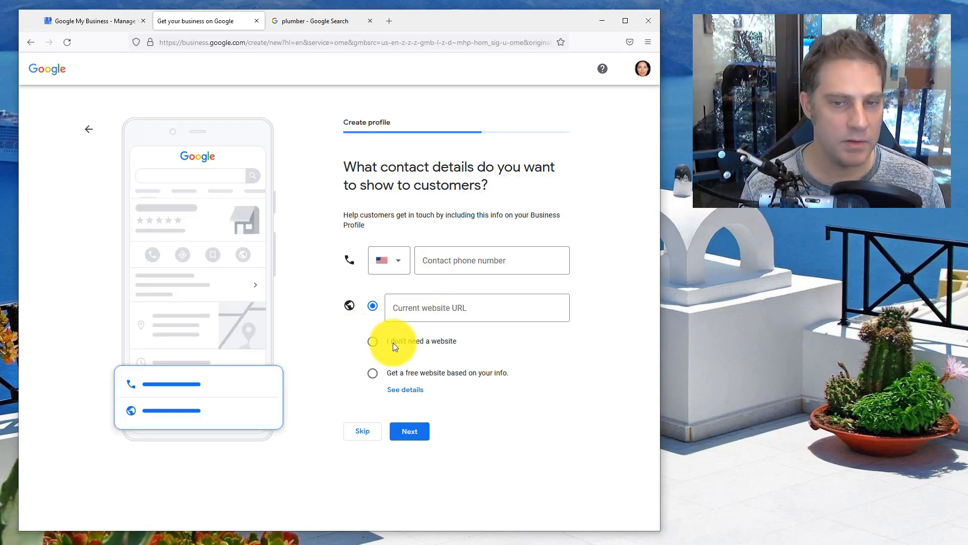
pyautogui.click(433, 257)
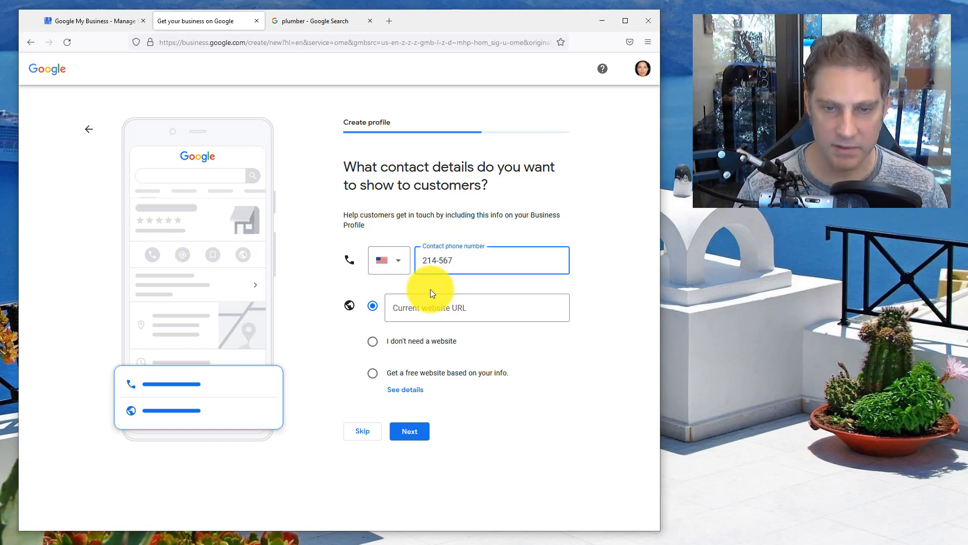
pyautogui.write('-8901')
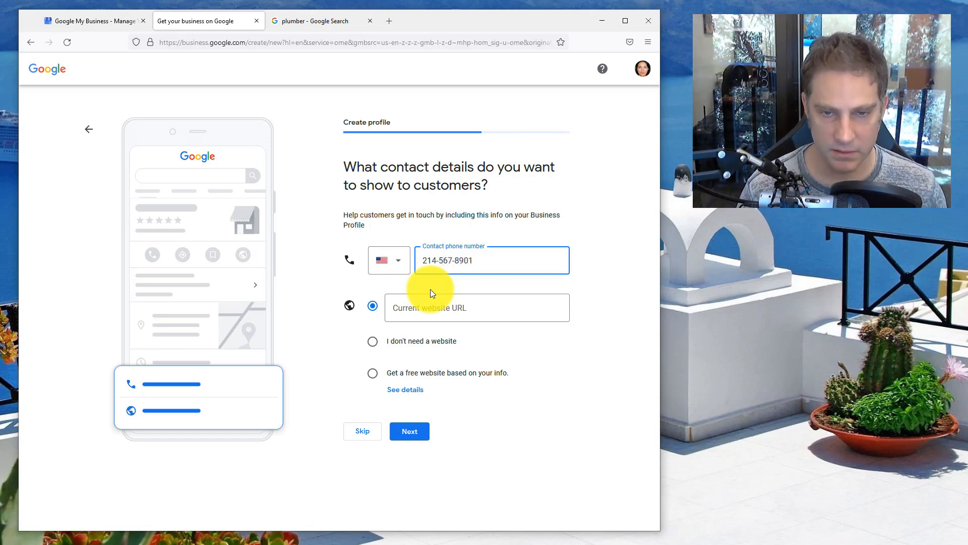
pyautogui.click(409, 307)
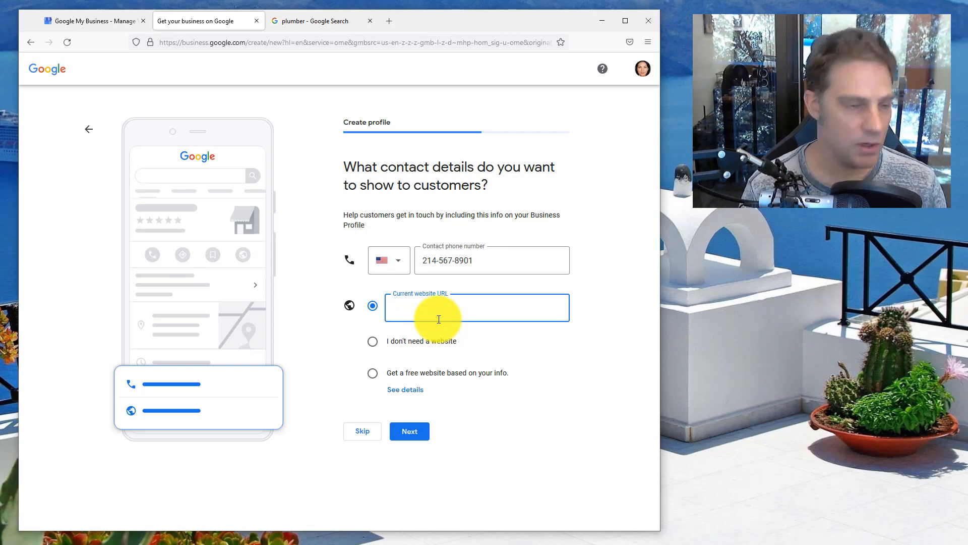
pyautogui.write('joe')
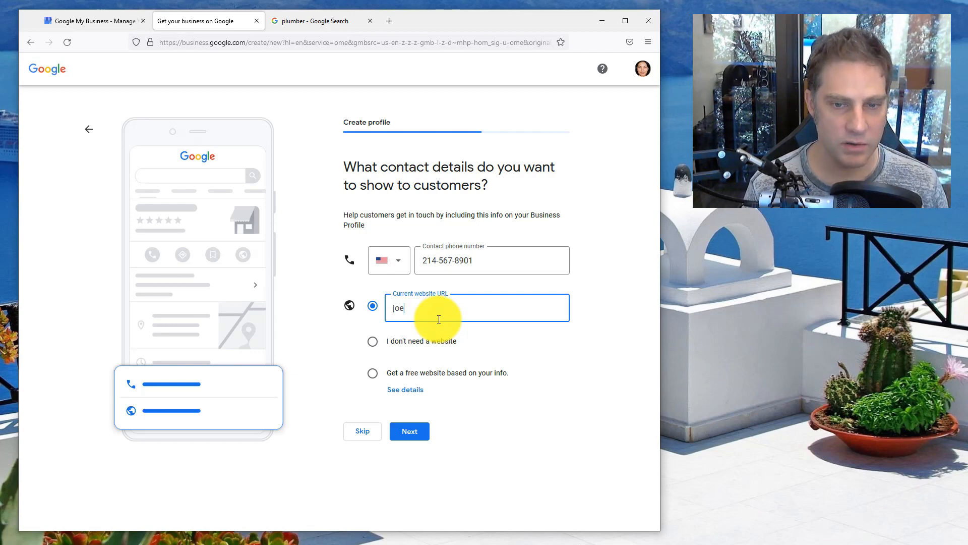
pyautogui.write('zimmerman')
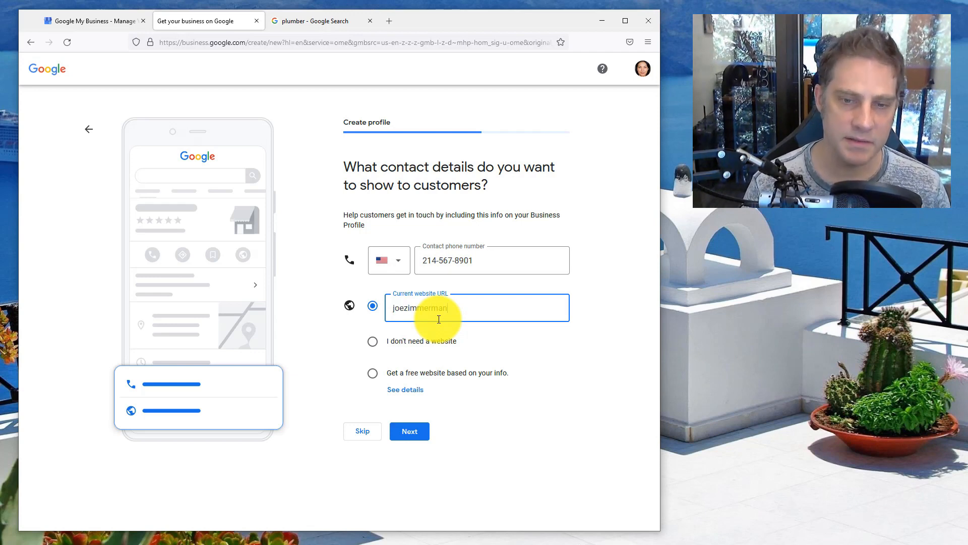
pyautogui.write('splumbing.c')
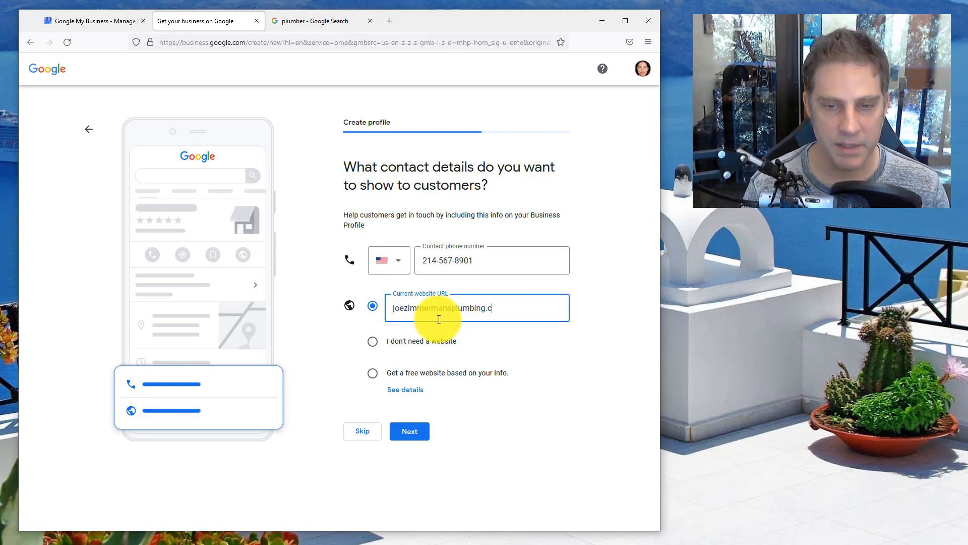
pyautogui.write('om/')
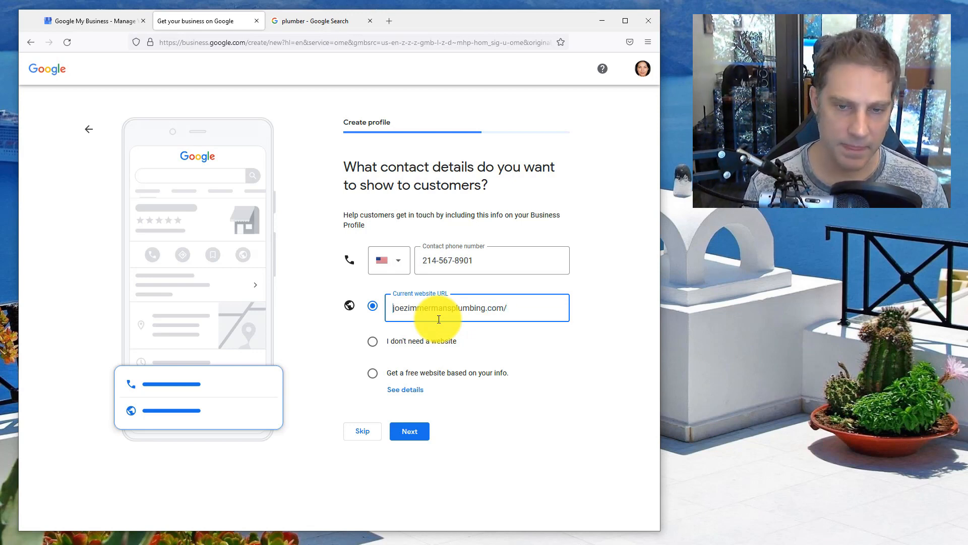
pyautogui.write('http://')
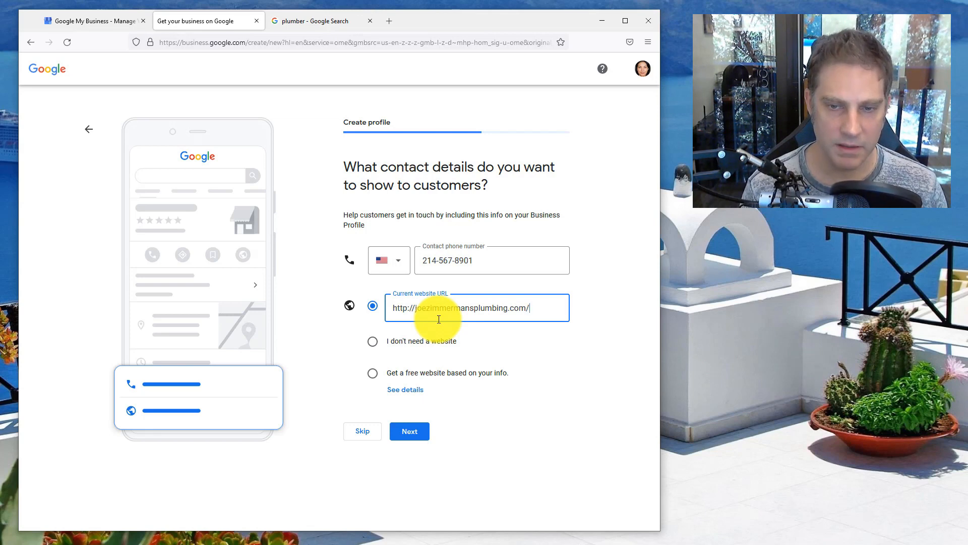
pyautogui.write('dallas')
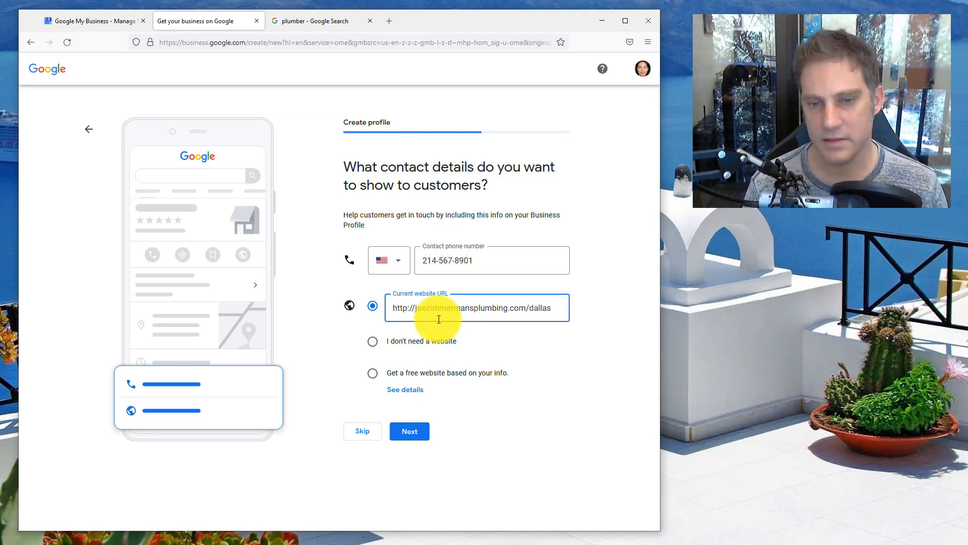
pyautogui.click(410, 431)
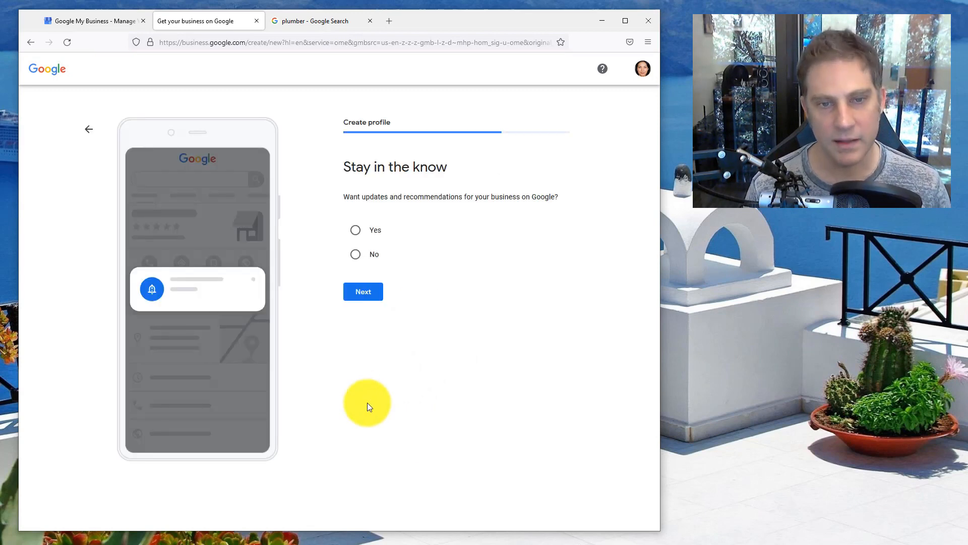
# Answer Yes to updates and recommendations for the business, and postpone its verification with the Verify Later option
pyautogui.click(355, 230)
pyautogui.click(370, 300)
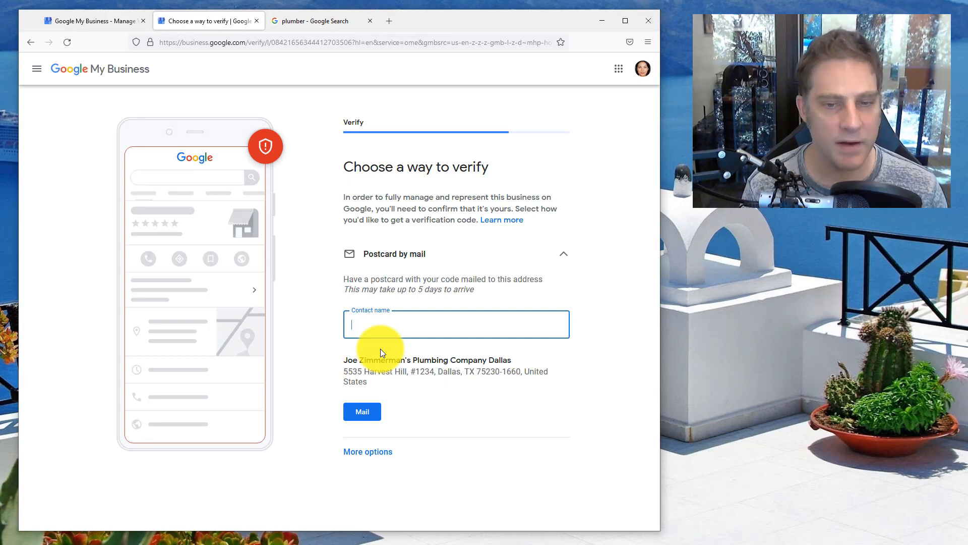
pyautogui.click(371, 452)
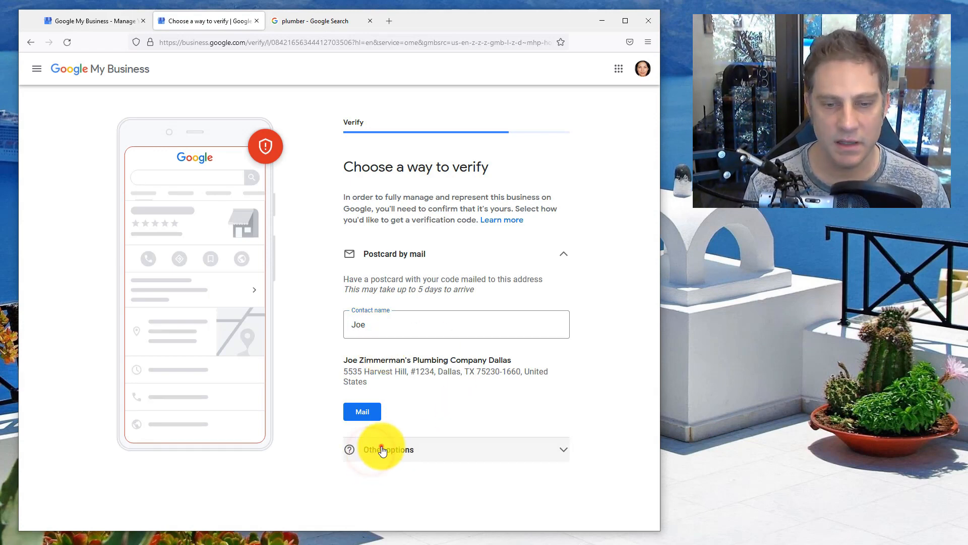
pyautogui.click(383, 447)
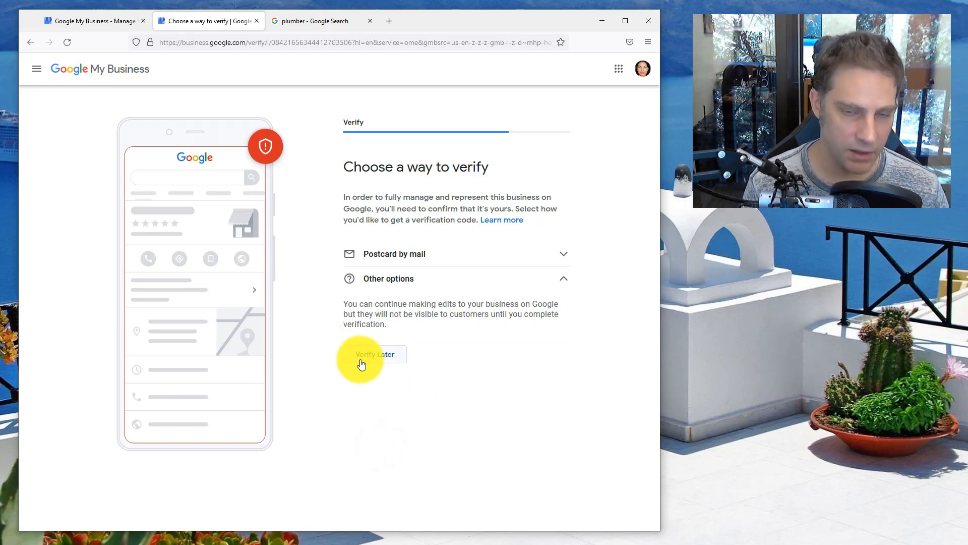
pyautogui.click(375, 354)
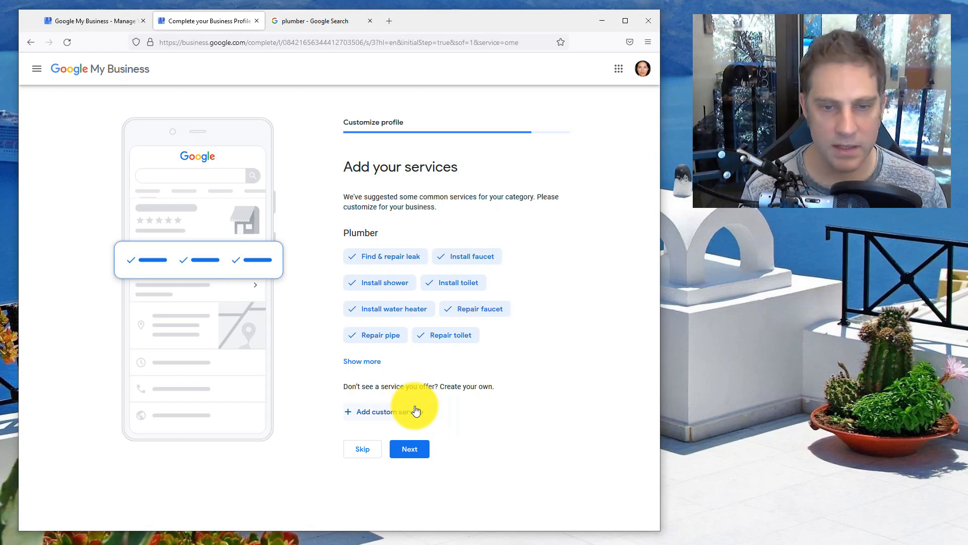
# Expand the suggested plumber services and add all the unselected ones, from Install garbage disposal through Unclog drain
pyautogui.click(362, 364)
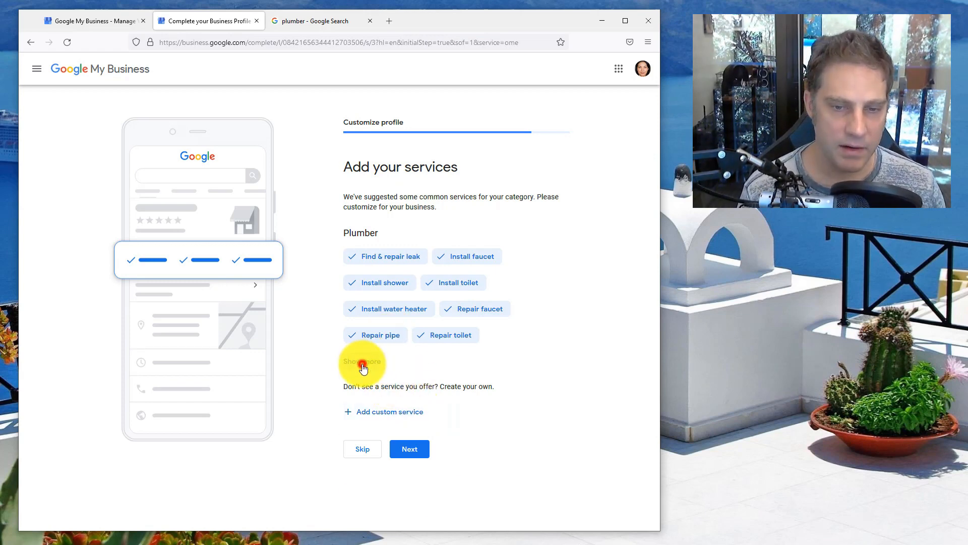
pyautogui.click(346, 360)
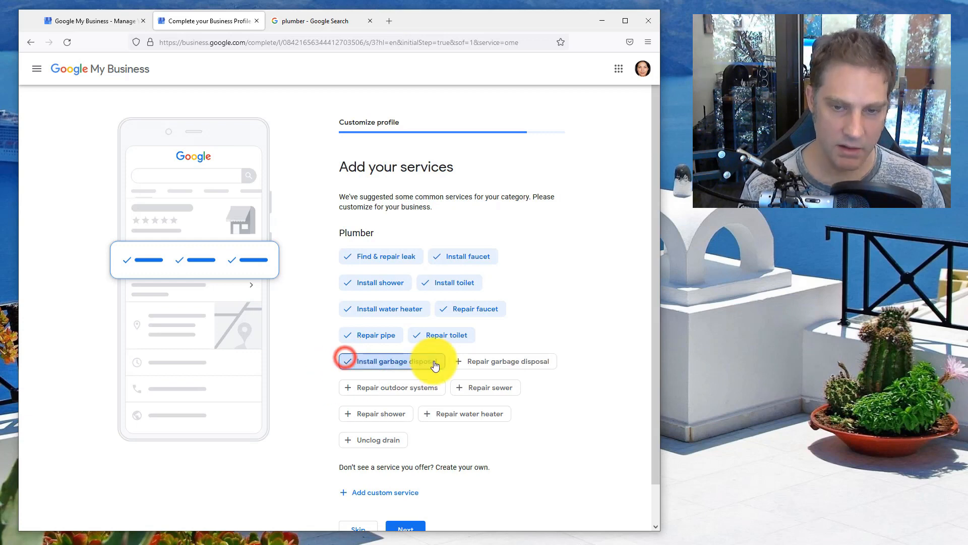
pyautogui.click(458, 361)
pyautogui.click(458, 388)
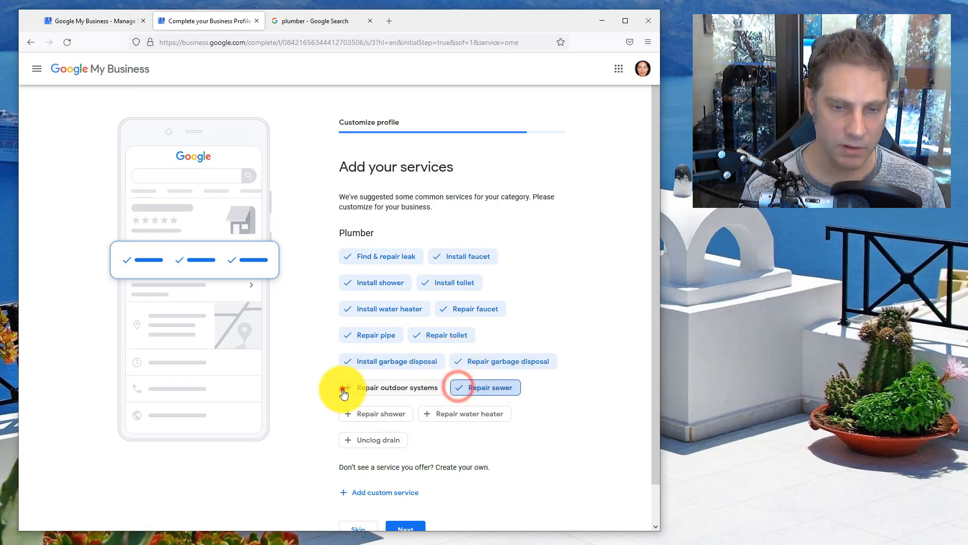
pyautogui.click(344, 392)
pyautogui.click(347, 413)
pyautogui.click(443, 413)
pyautogui.click(361, 443)
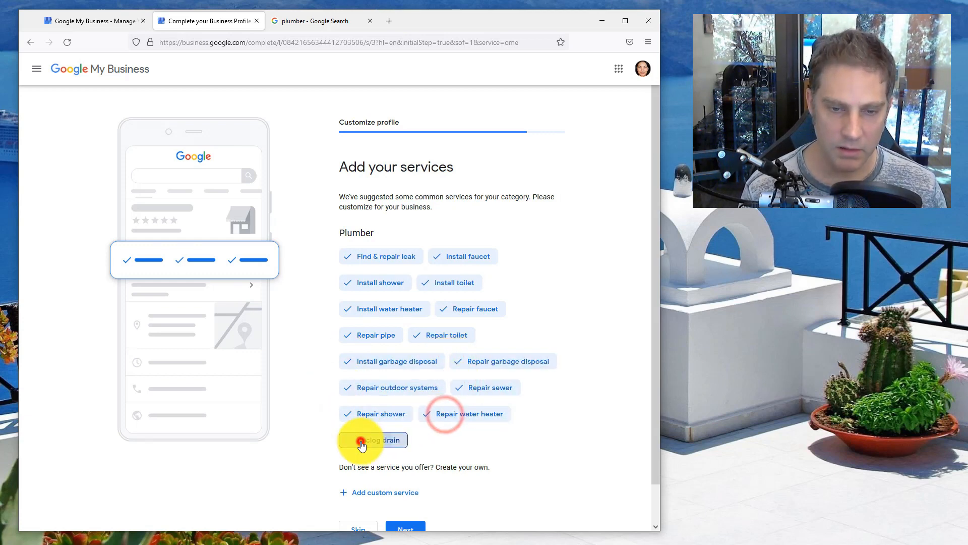
# Add two custom services named "install tankless water heater" and "repair tankless water heater"
pyautogui.scroll(-1, 363, 444)
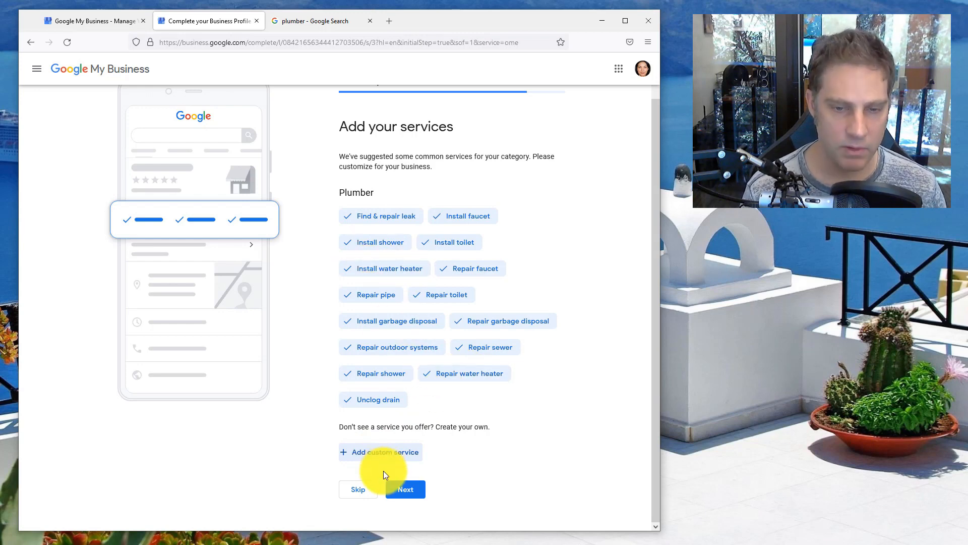
pyautogui.click(383, 454)
pyautogui.write('inst')
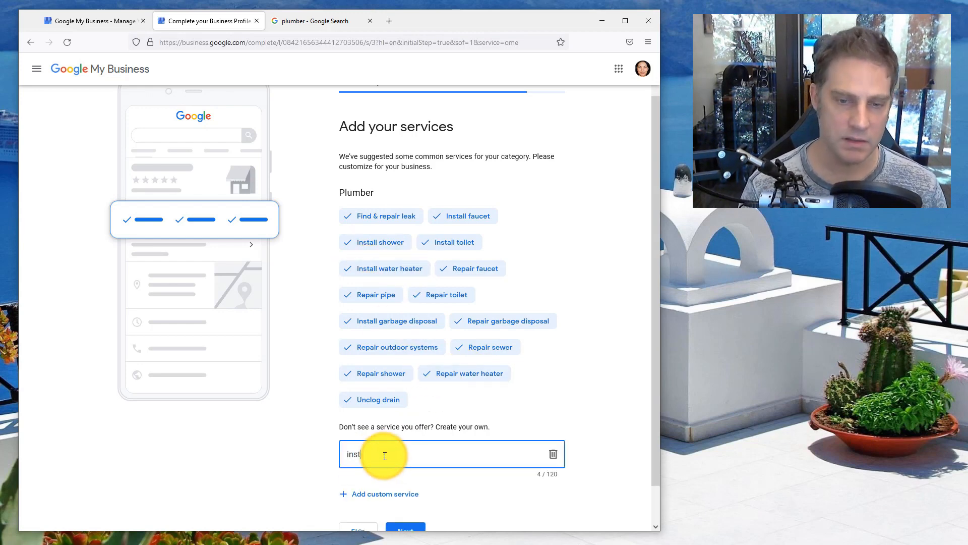
pyautogui.write('all tankless wate')
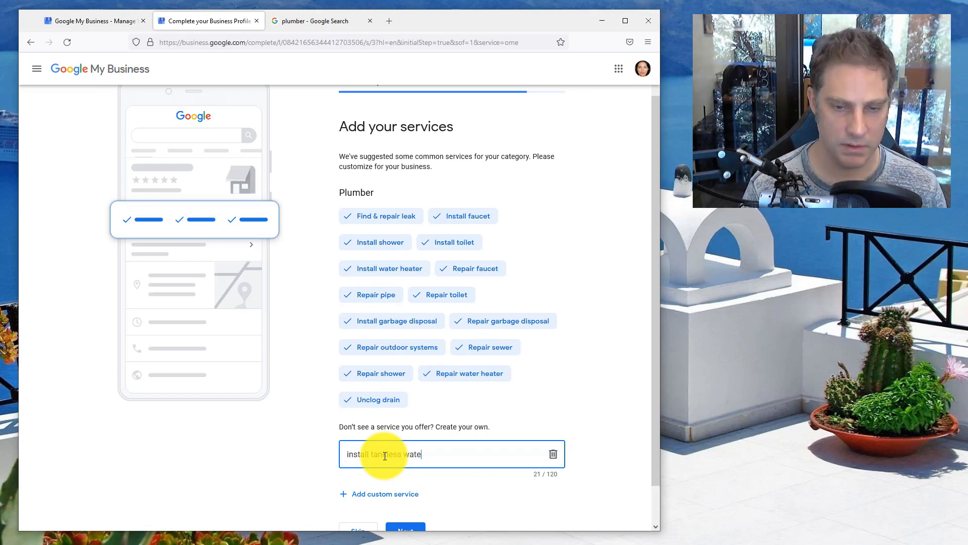
pyautogui.write('r heater')
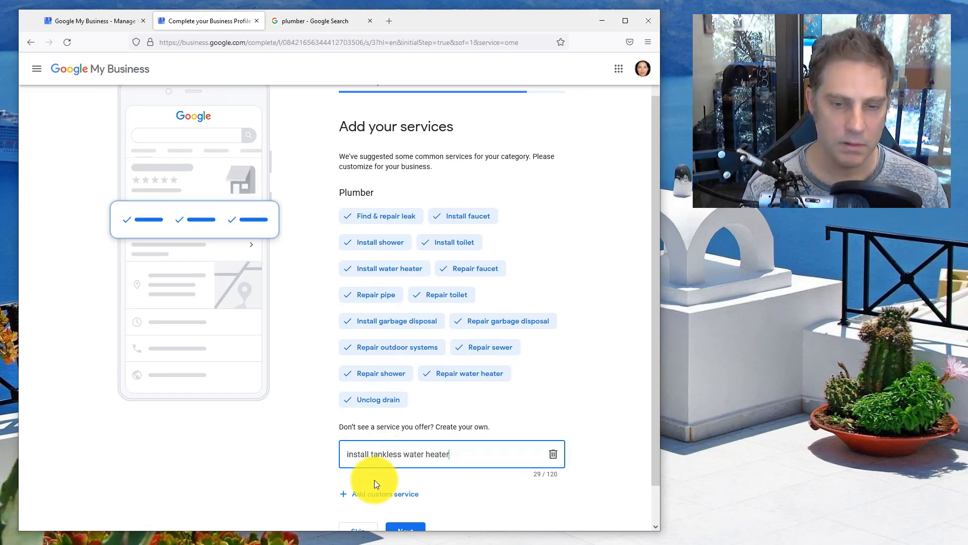
pyautogui.click(366, 496)
pyautogui.write('repa')
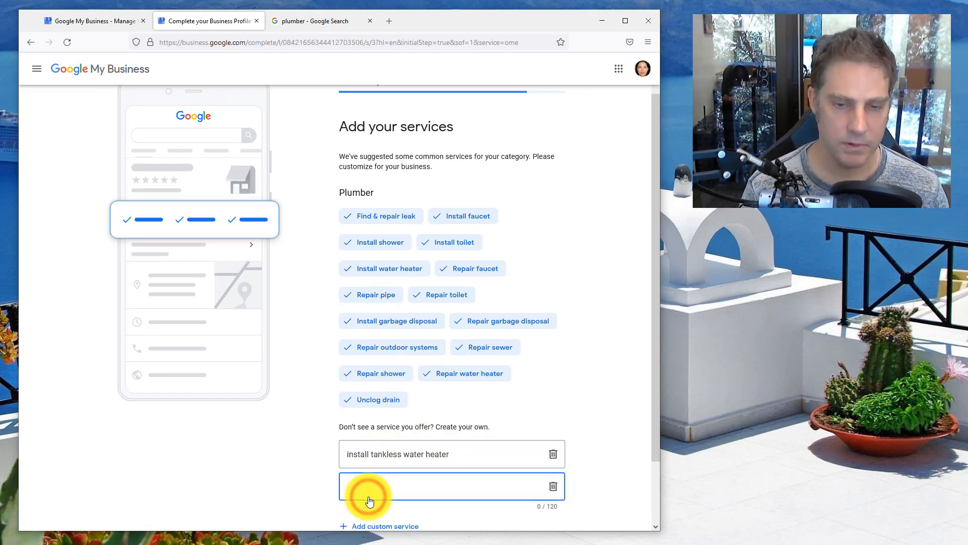
pyautogui.write('ir tankl')
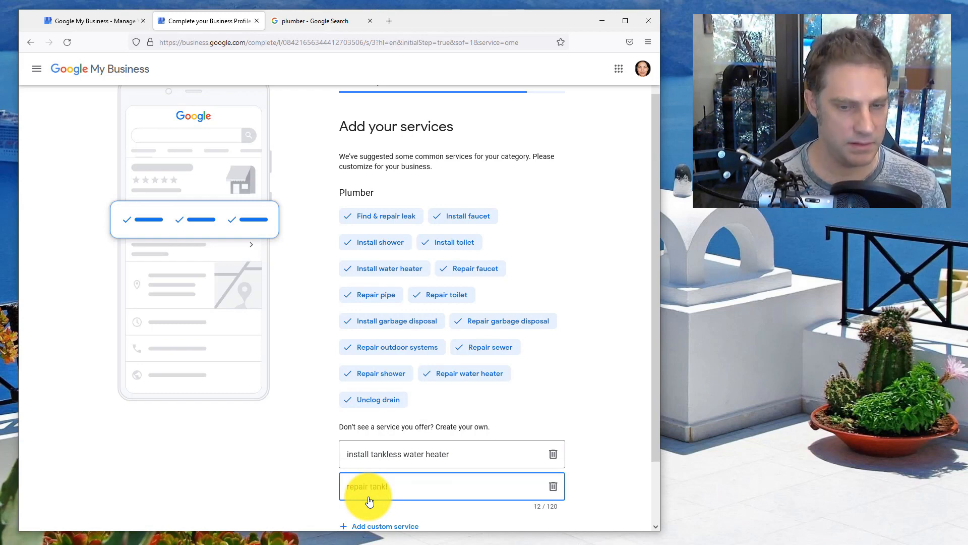
pyautogui.write('ess water heater')
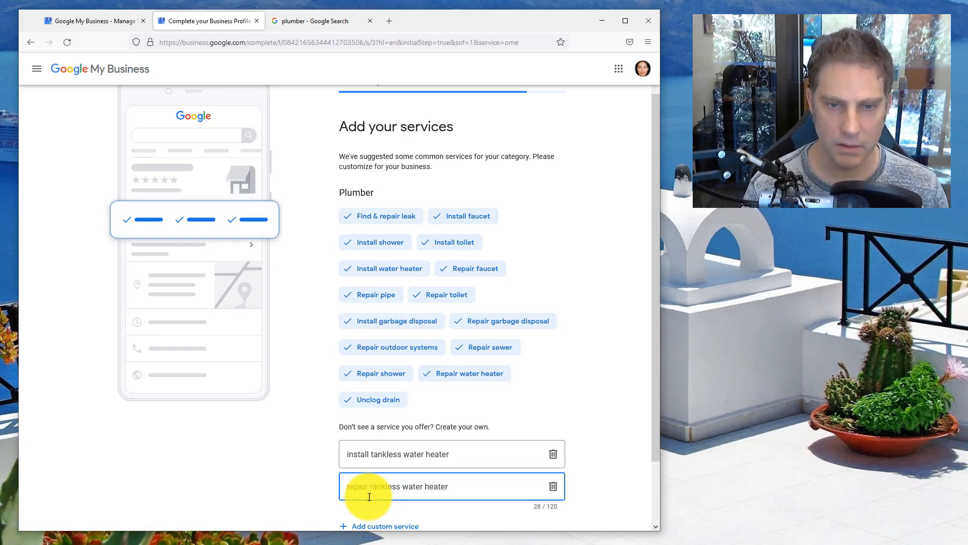
# Add a third custom service named "leak detection" and submit the list of services
pyautogui.scroll(-2, 368, 497)
pyautogui.click(368, 452)
pyautogui.write('leak')
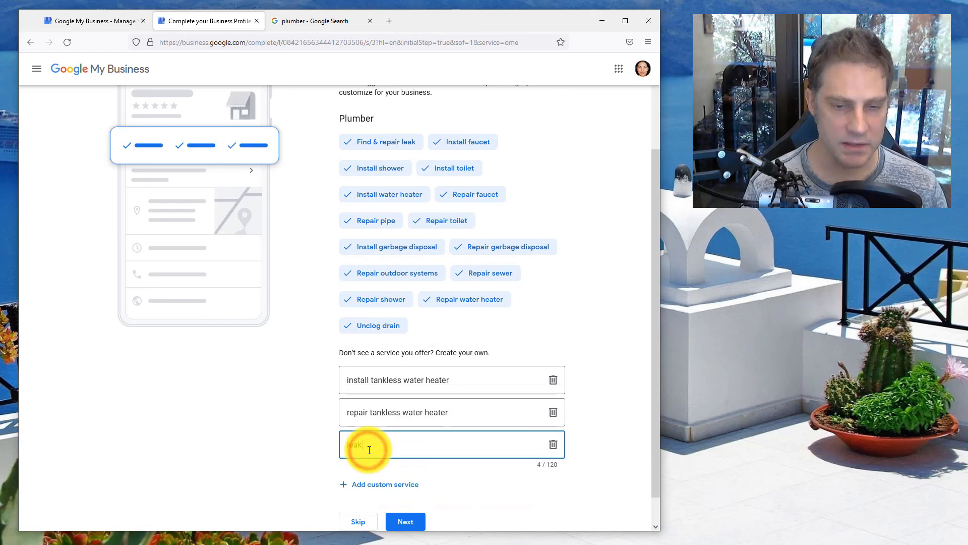
pyautogui.write(' detection')
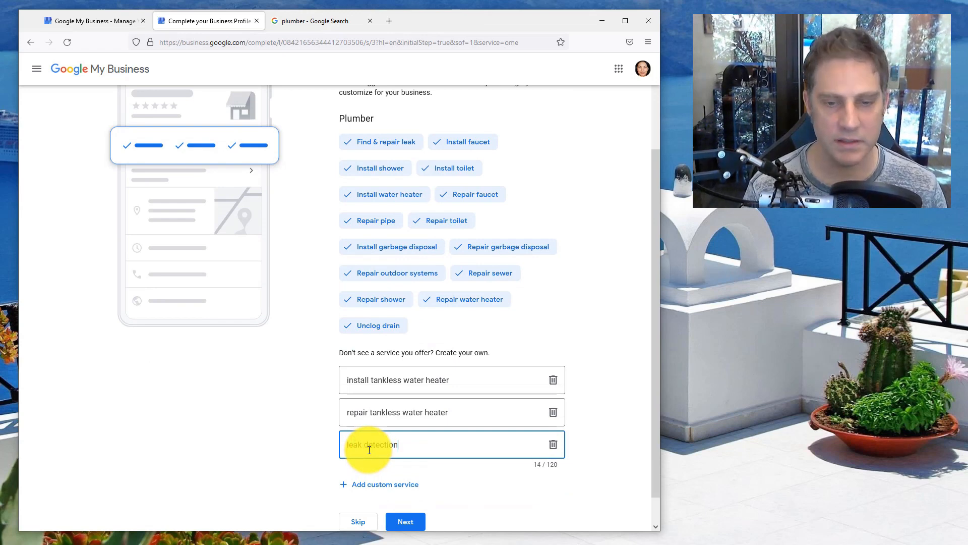
pyautogui.click(409, 524)
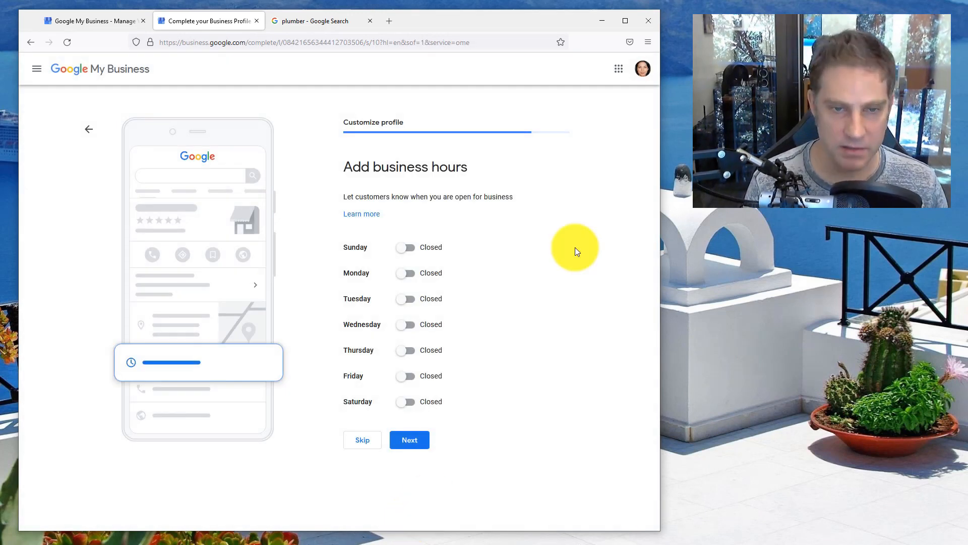
# Set the business hours for Sunday, Monday, Tuesday and Wednesday to open 24 hours
pyautogui.click(407, 248)
pyautogui.click(395, 263)
pyautogui.click(401, 285)
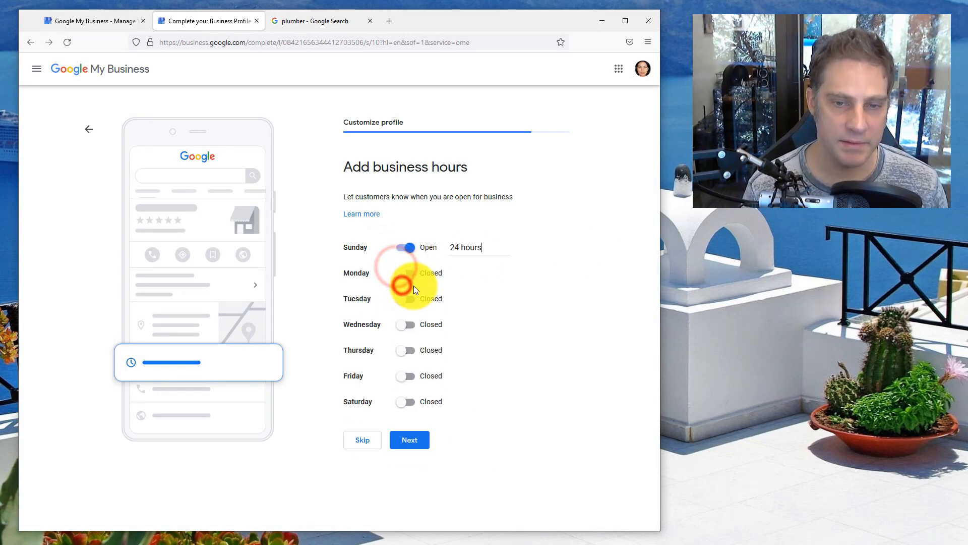
pyautogui.click(409, 272)
pyautogui.click(396, 288)
pyautogui.click(393, 309)
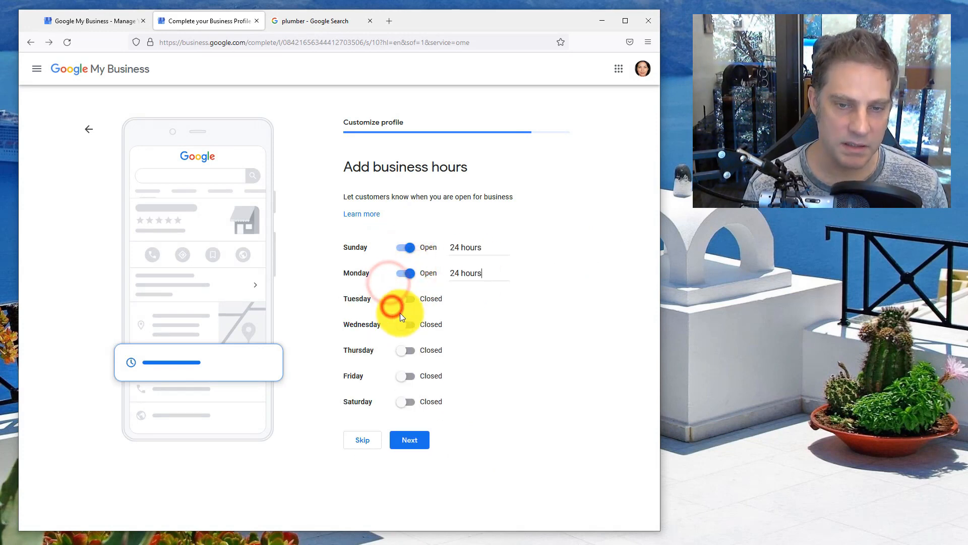
pyautogui.click(404, 301)
pyautogui.click(357, 313)
pyautogui.click(356, 339)
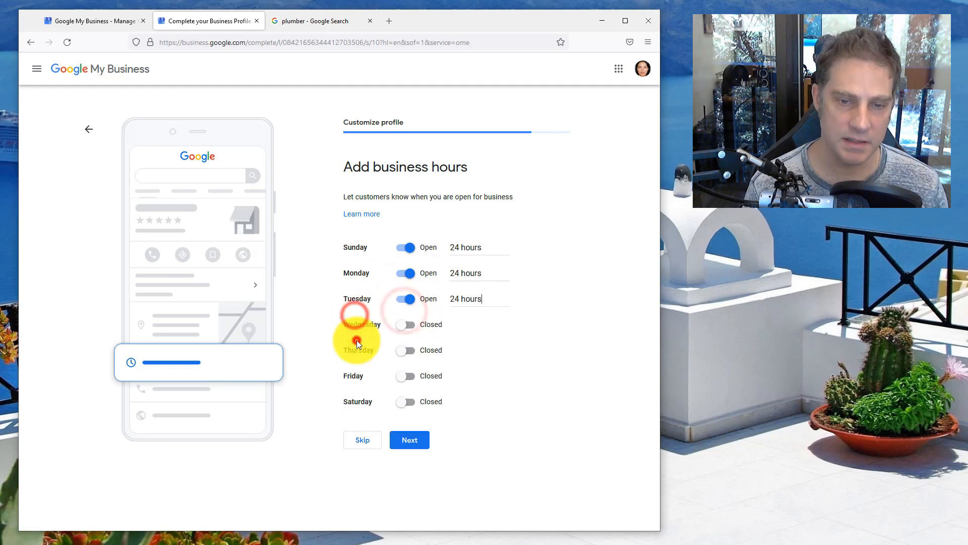
pyautogui.click(406, 326)
pyautogui.click(373, 340)
pyautogui.click(368, 359)
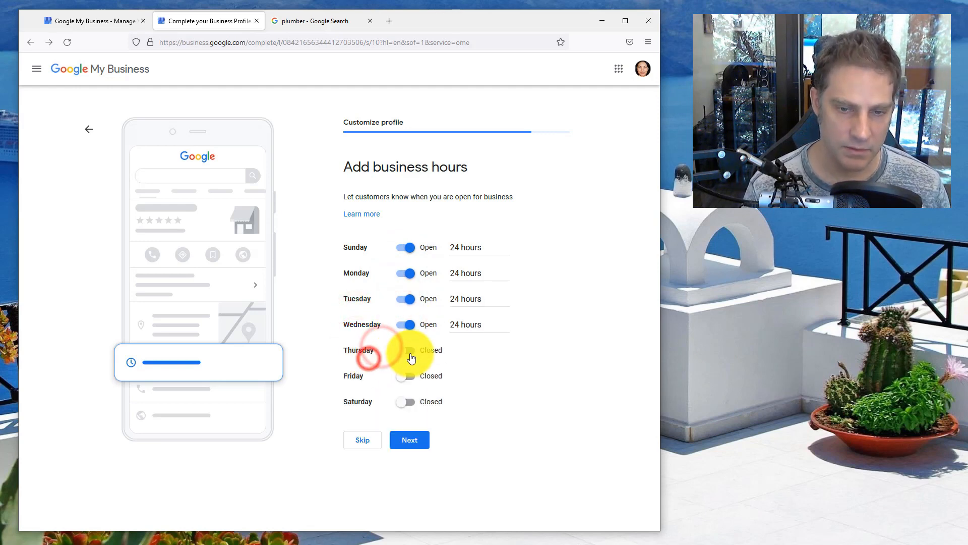
# Set Thursday, Friday and Saturday to open 24 hours and submit the business hours
pyautogui.click(407, 350)
pyautogui.click(383, 368)
pyautogui.click(368, 386)
pyautogui.click(405, 376)
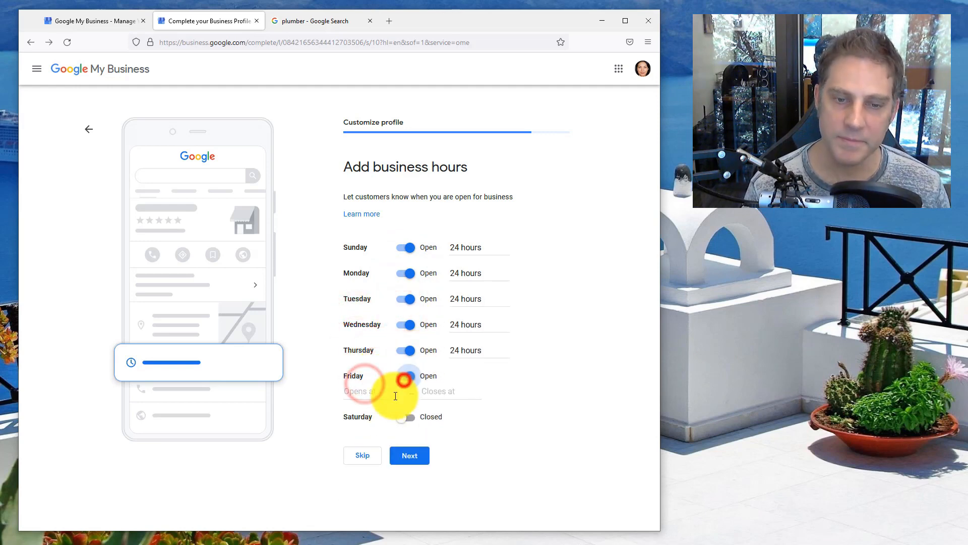
pyautogui.click(395, 394)
pyautogui.click(368, 413)
pyautogui.click(406, 402)
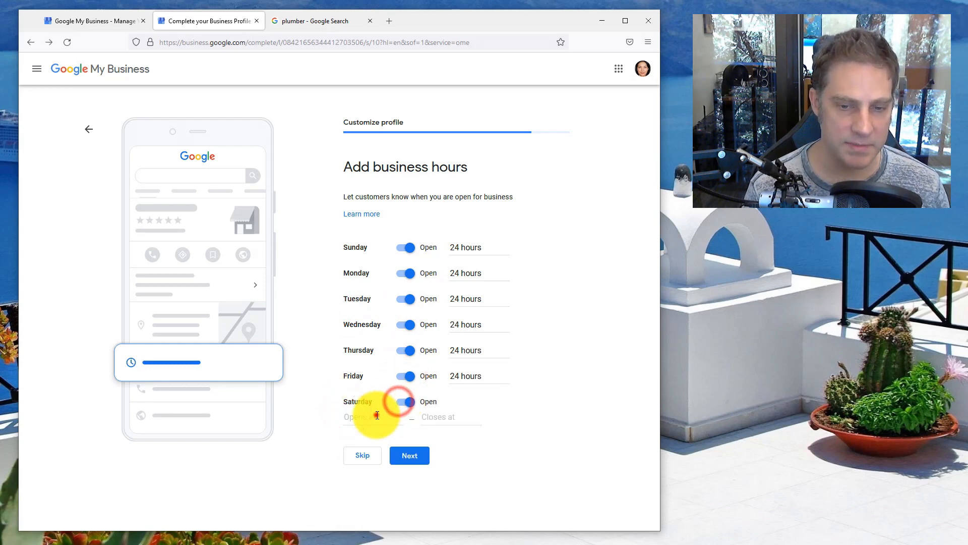
pyautogui.click(376, 414)
pyautogui.click(365, 439)
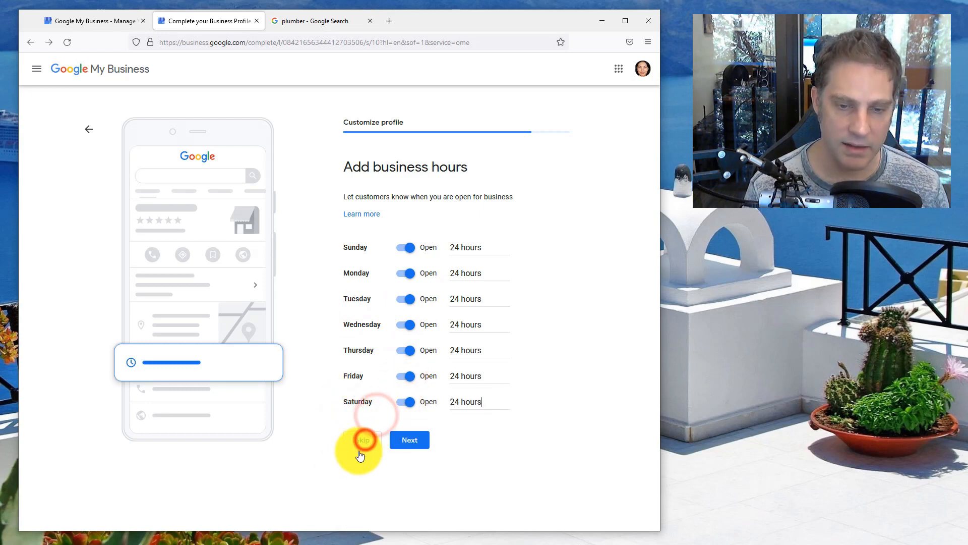
pyautogui.click(404, 441)
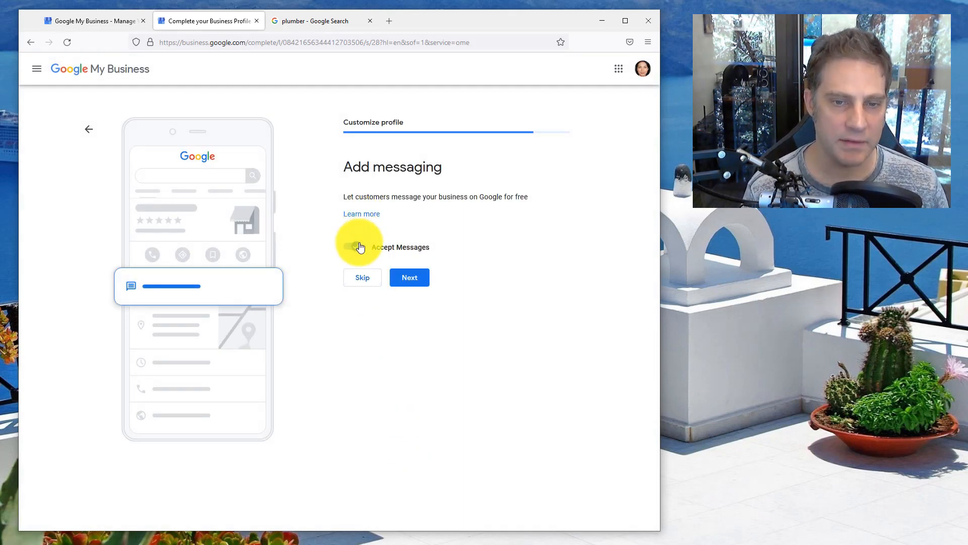
# Toggle the Accept Messages setting and submit the messaging choice
pyautogui.click(358, 248)
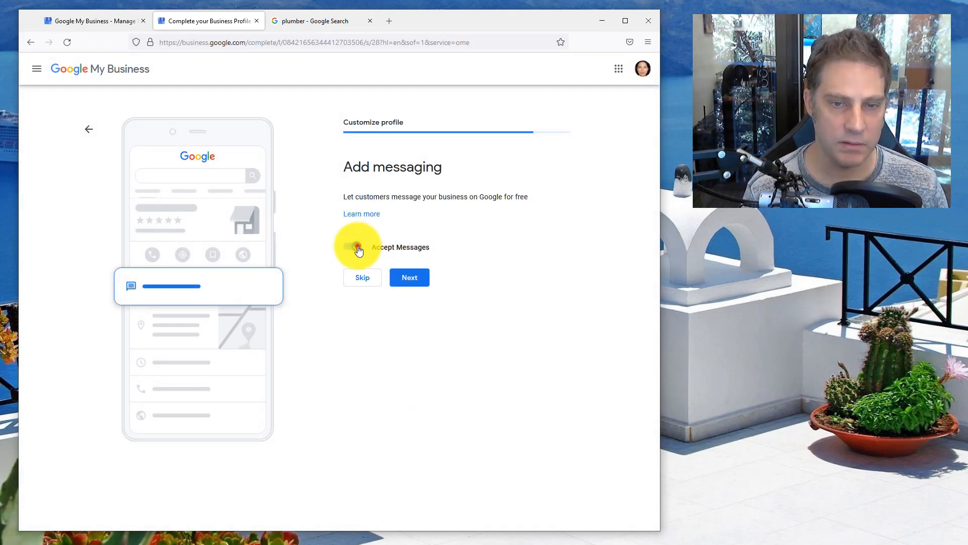
pyautogui.click(408, 278)
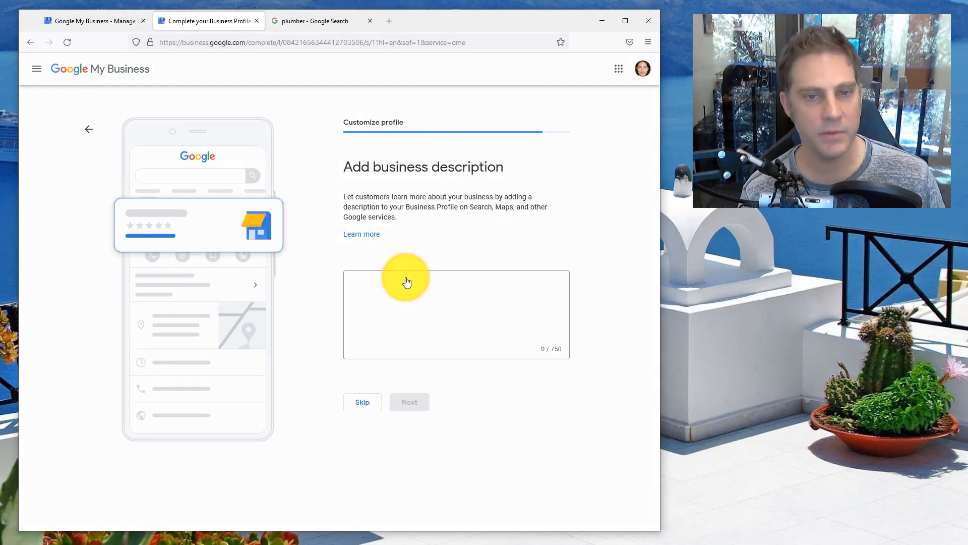
# Enter the business description "Call us for plumbing services 24 hours a day!" followed by three separate "Blah" paragraphs, and submit it
pyautogui.click(407, 281)
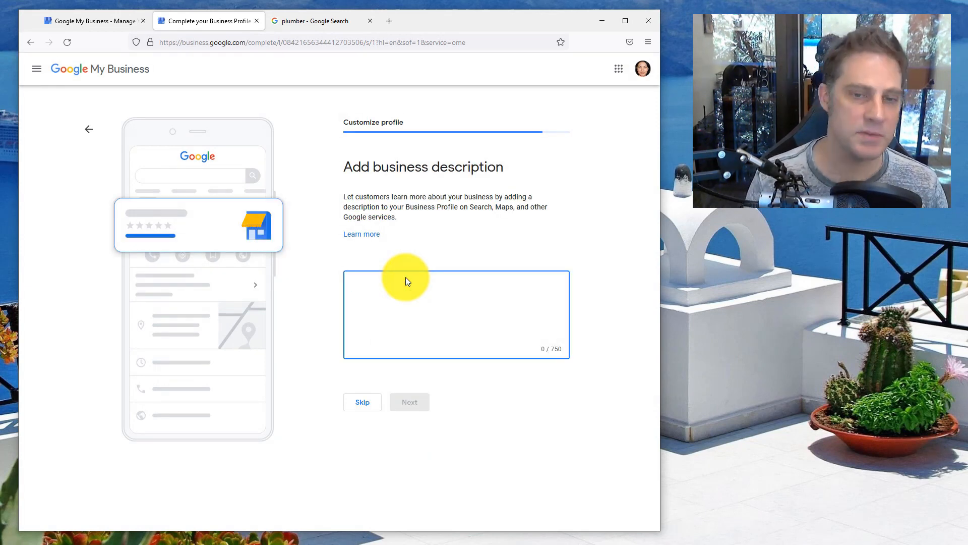
pyautogui.write('Call us ')
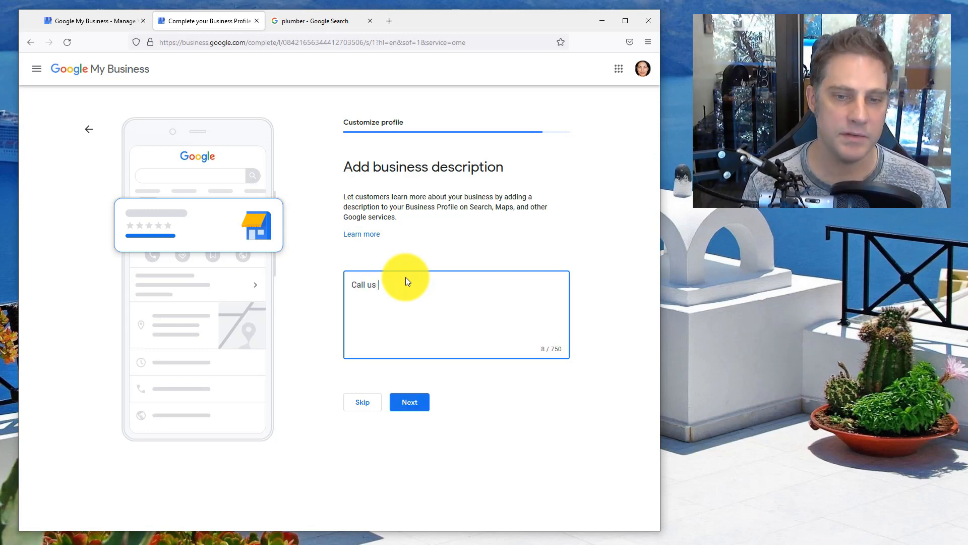
pyautogui.write('for plumbing se')
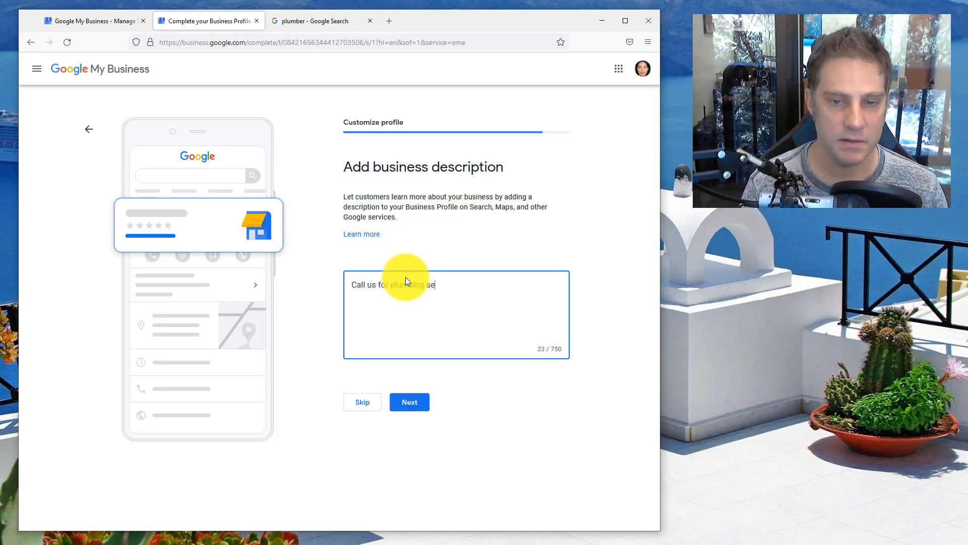
pyautogui.write('rvices 24 hours a day!')
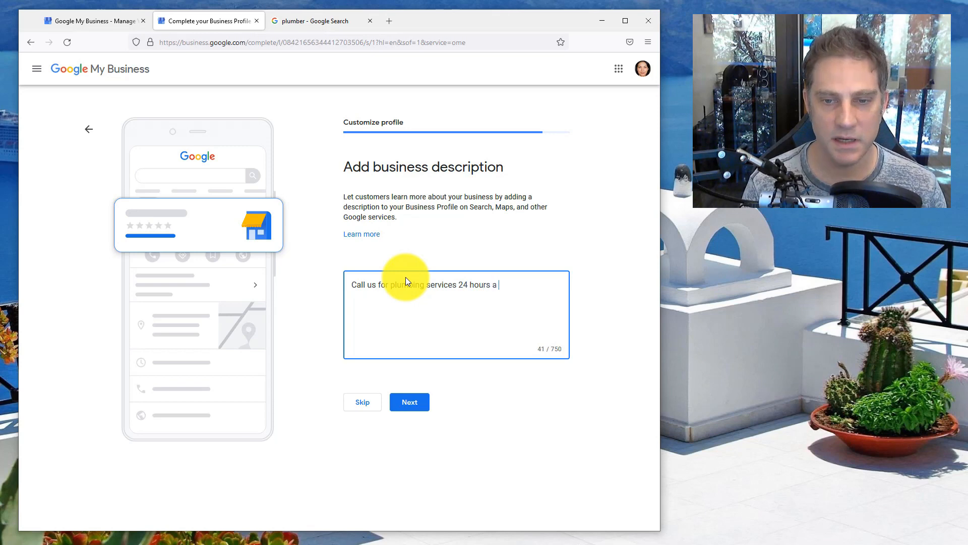
pyautogui.press('Return')
pyautogui.press('Return')
pyautogui.write('Blah')
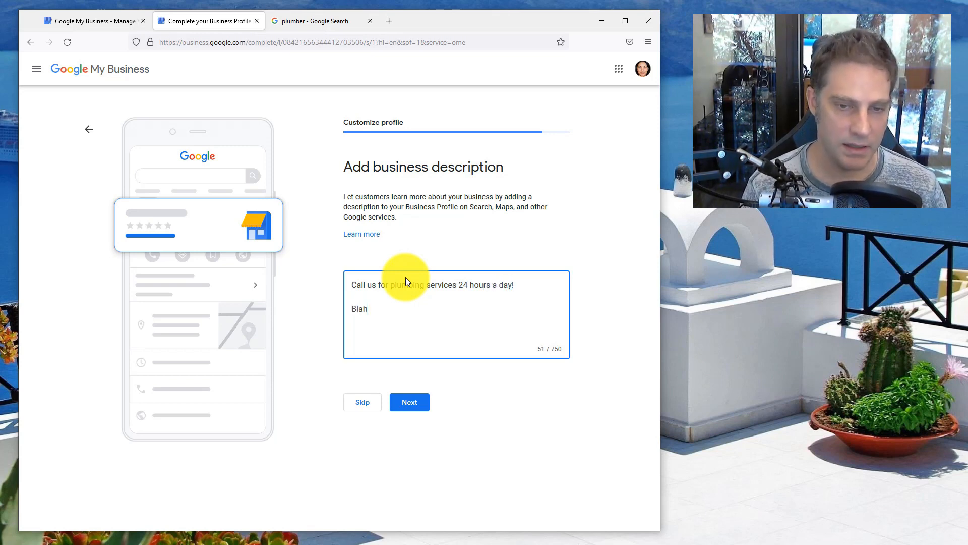
pyautogui.press('Return')
pyautogui.write('Blah')
pyautogui.press('Return')
pyautogui.press('Return')
pyautogui.write('Blah')
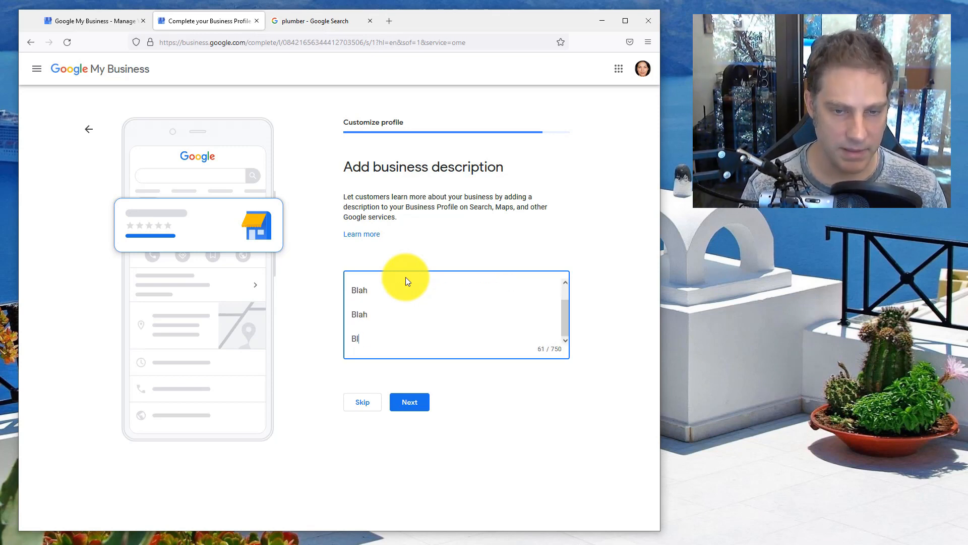
pyautogui.click(409, 403)
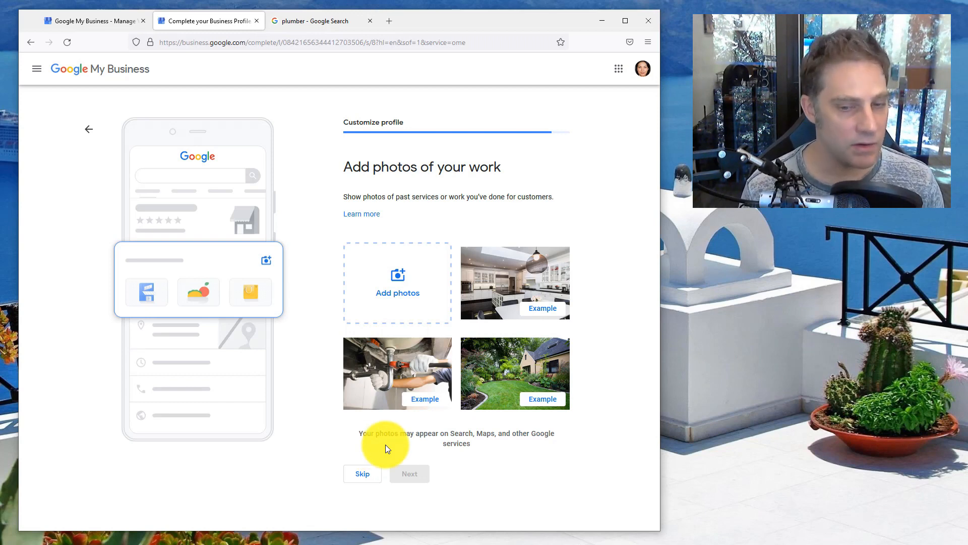
# Skip adding work photos and claiming the $100 advertising credit, and finish the setup through the welcome message to the business dashboard
pyautogui.click(364, 473)
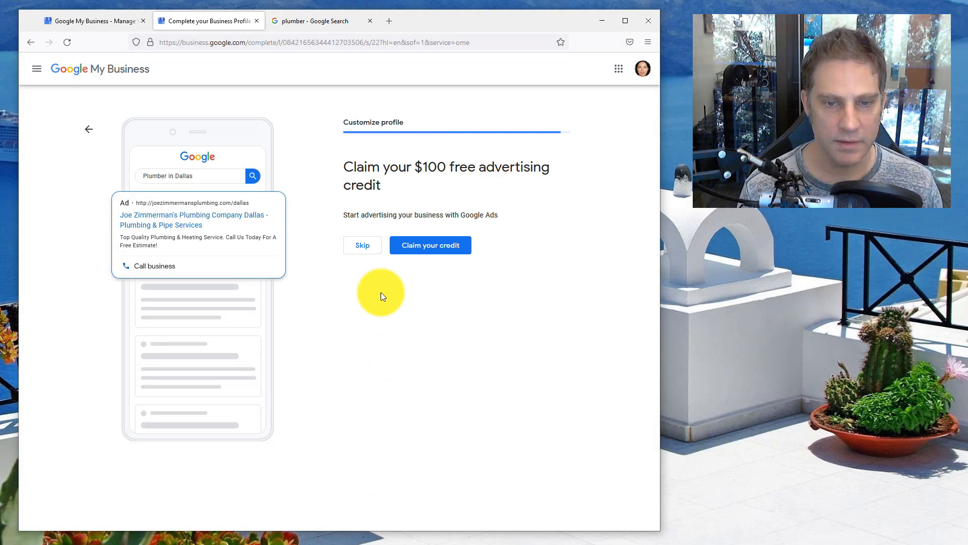
pyautogui.click(361, 244)
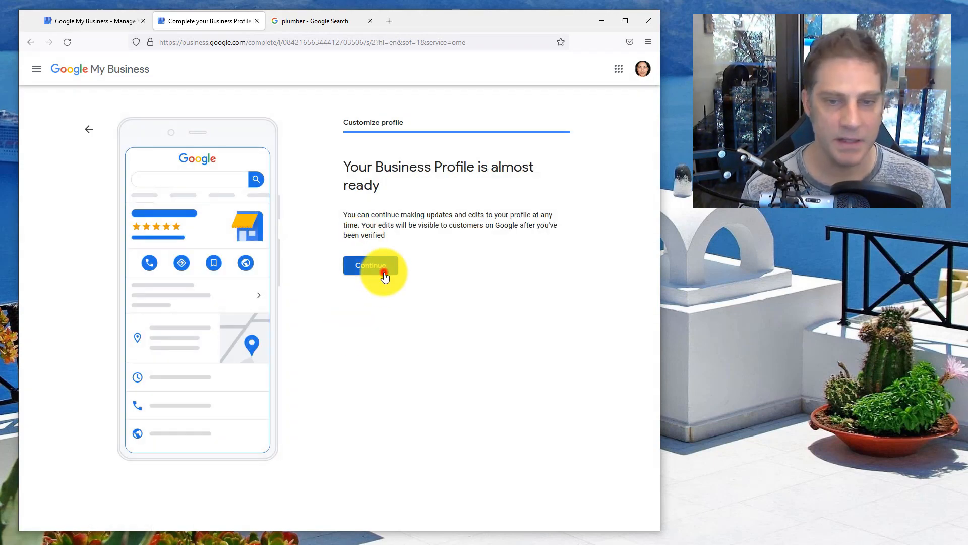
pyautogui.click(385, 276)
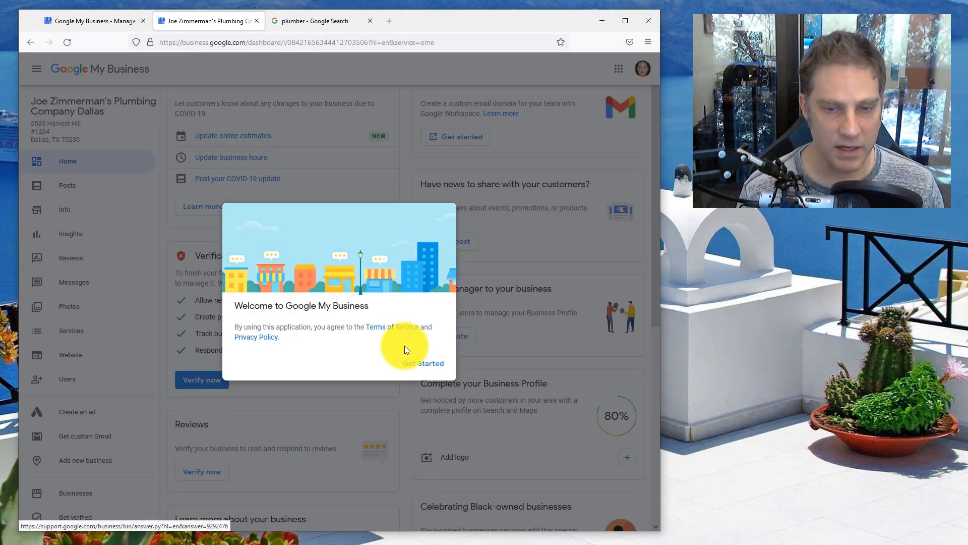
pyautogui.click(416, 363)
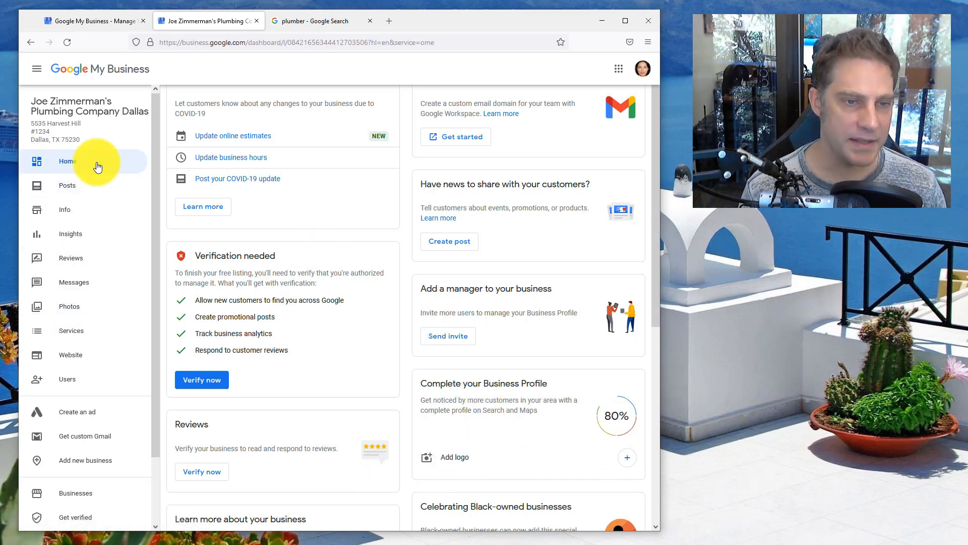
# In the business info, confirm 24-hour special hours for Veterans Day, Thanksgiving and Black Friday, and apply them
pyautogui.click(65, 209)
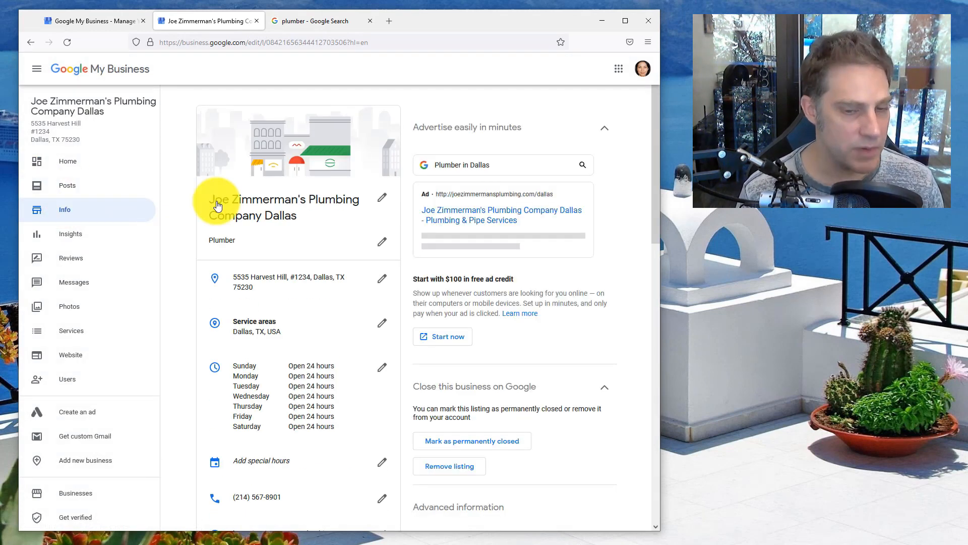
pyautogui.scroll(-2, 310, 252)
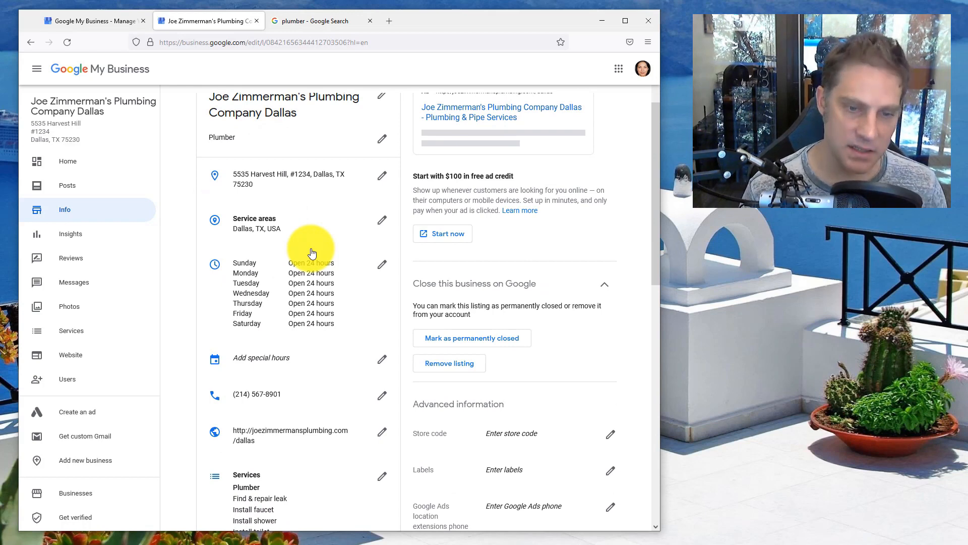
pyautogui.scroll(-2, 312, 255)
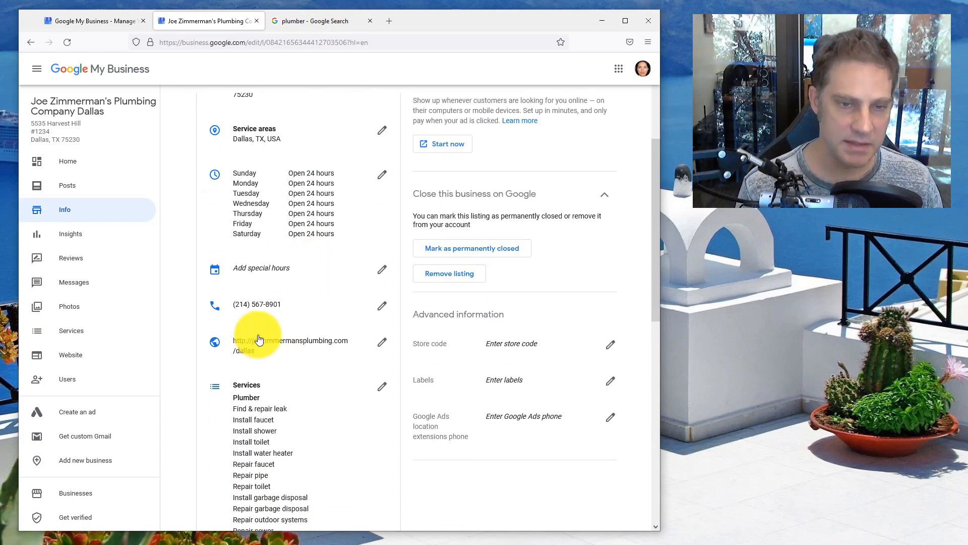
pyautogui.scroll(1, 259, 343)
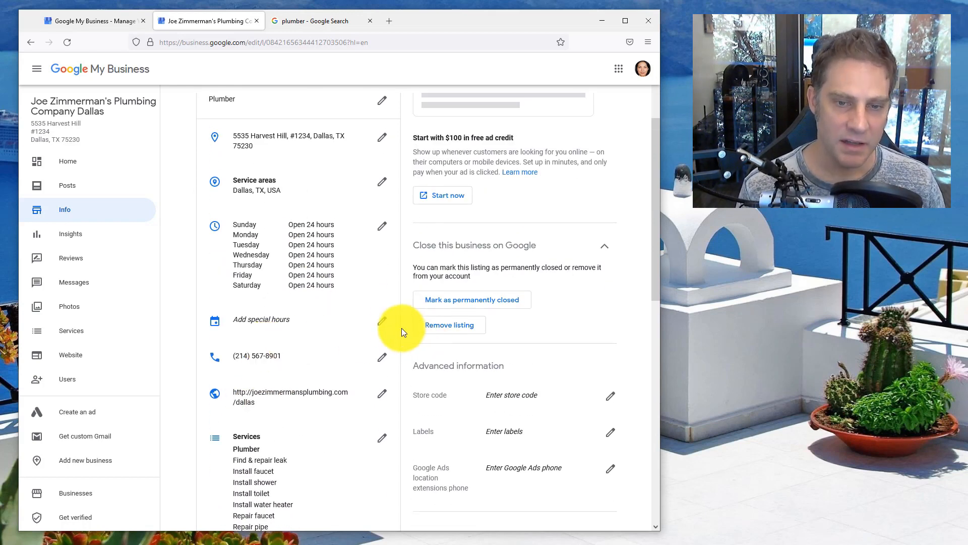
pyautogui.click(395, 326)
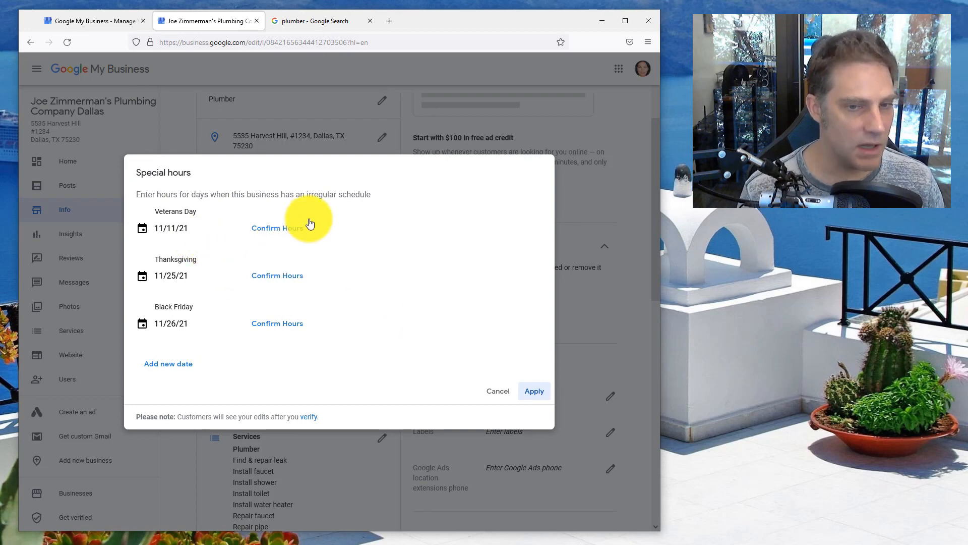
pyautogui.click(280, 229)
pyautogui.click(280, 275)
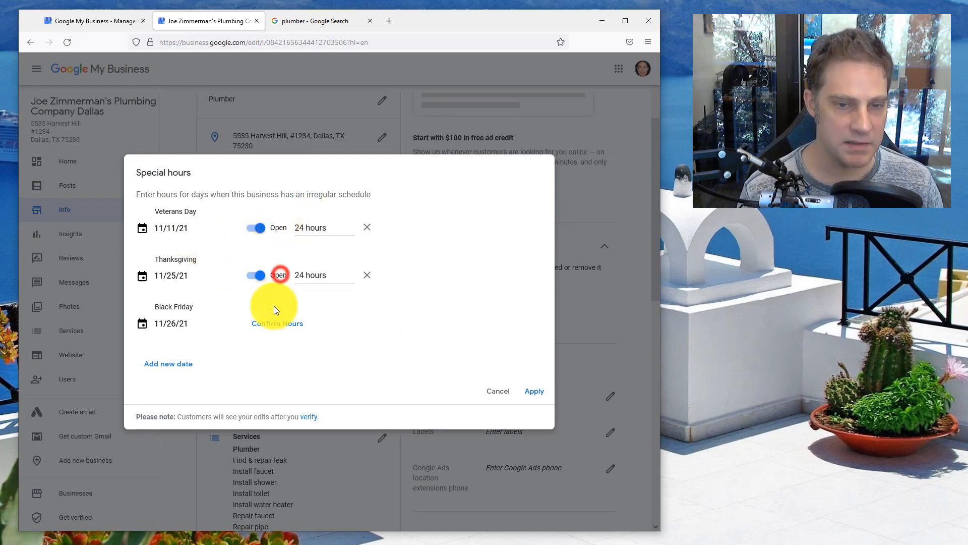
pyautogui.click(277, 322)
pyautogui.click(534, 391)
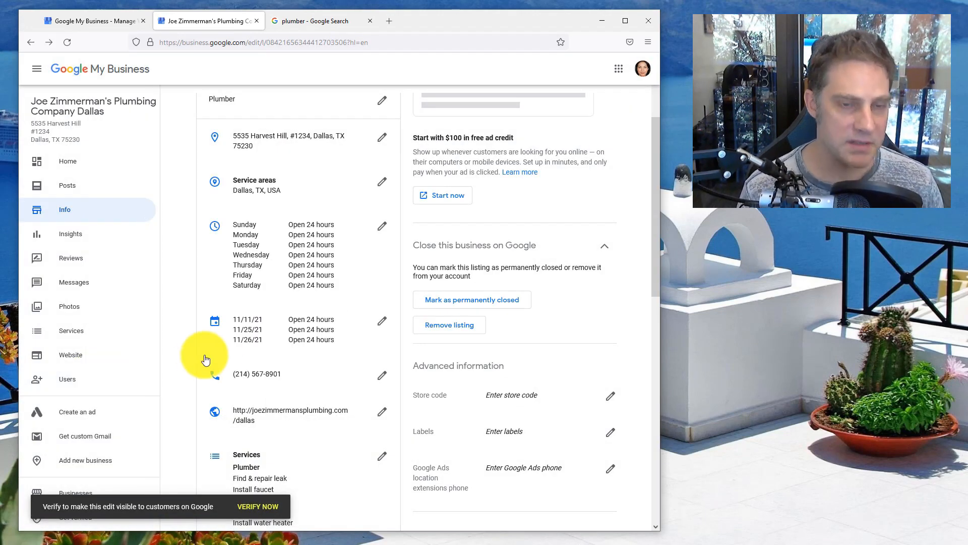
# Add the attributes Onsite services, Appointment required and Staff wear masks to the business info, and apply them
pyautogui.scroll(-5, 227, 347)
pyautogui.scroll(-4, 227, 348)
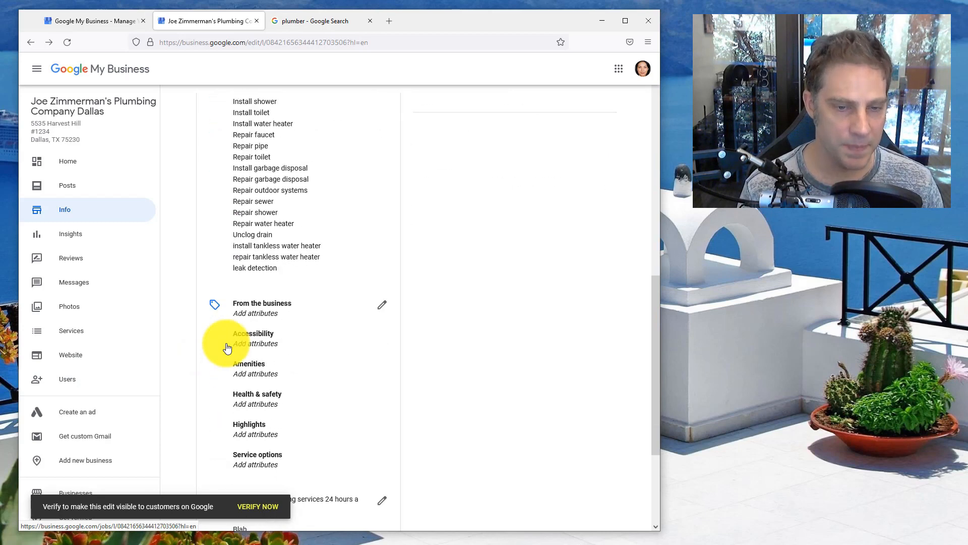
pyautogui.click(381, 215)
pyautogui.scroll(-1, 400, 248)
pyautogui.scroll(-4, 400, 249)
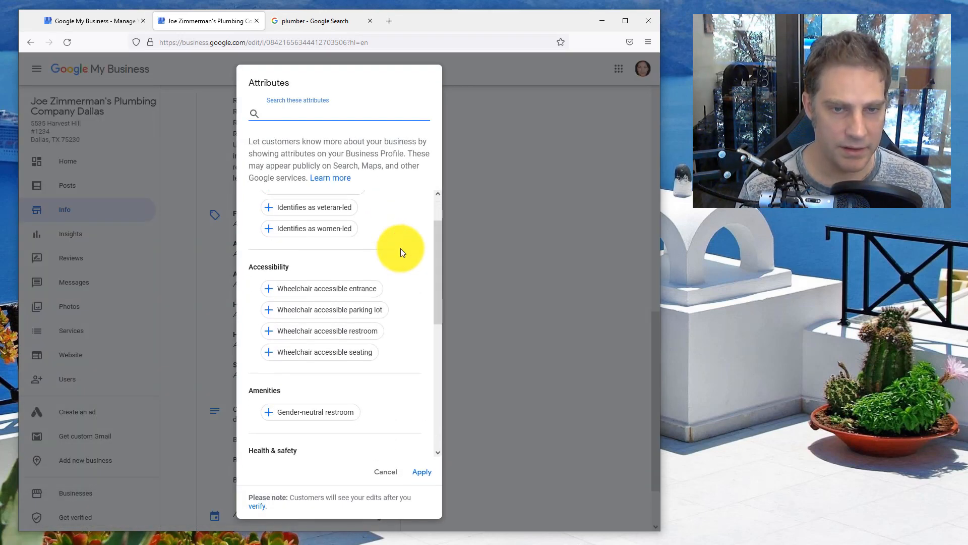
pyautogui.scroll(-7, 401, 248)
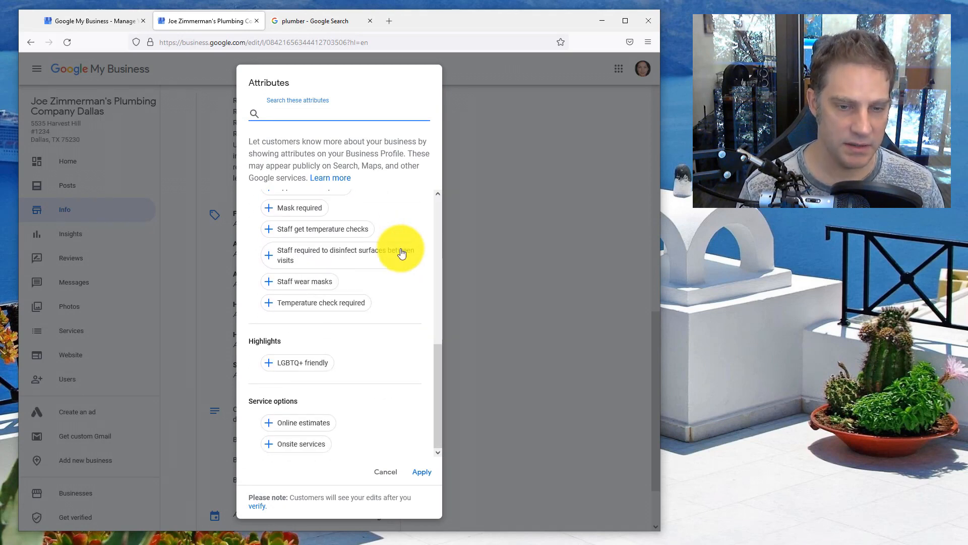
pyautogui.scroll(2, 402, 253)
pyautogui.scroll(-2, 402, 253)
pyautogui.click(275, 442)
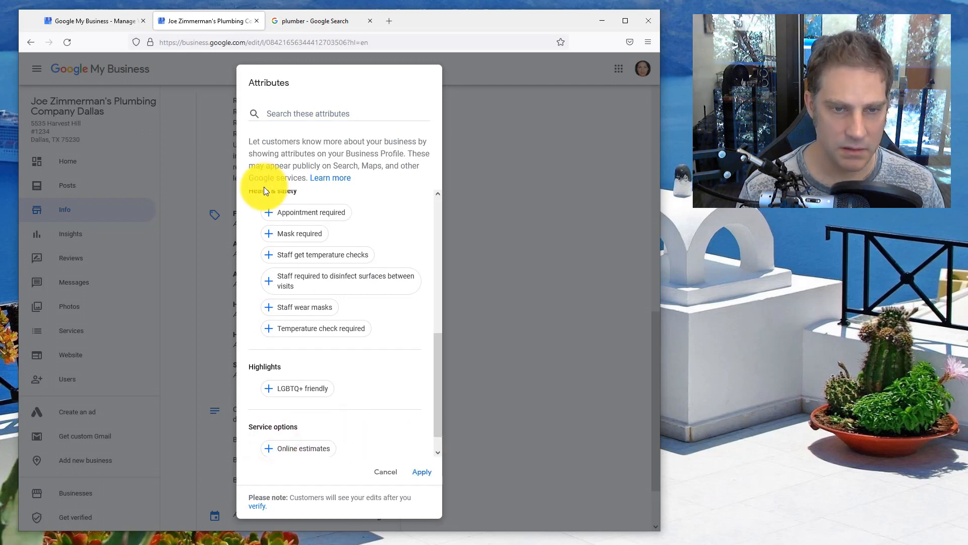
pyautogui.click(268, 211)
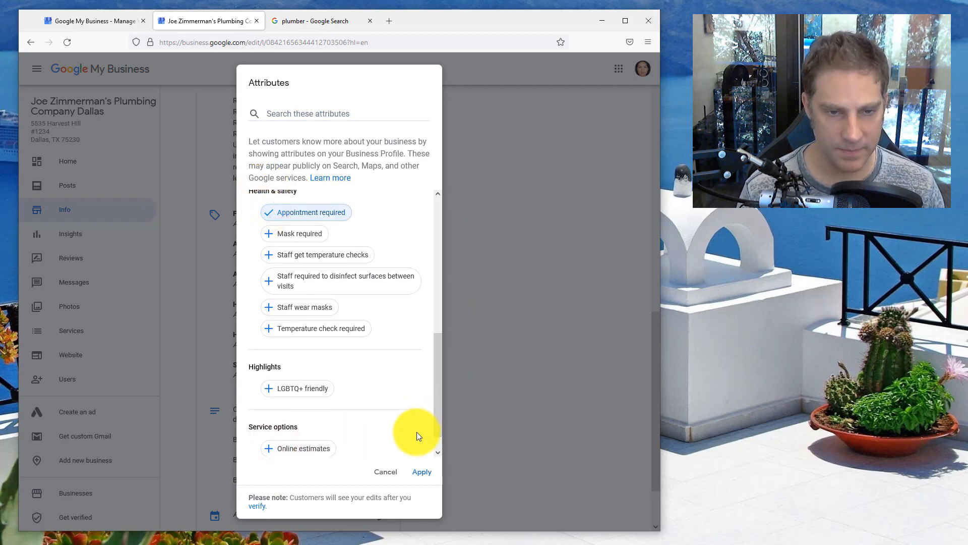
pyautogui.click(270, 309)
pyautogui.click(422, 472)
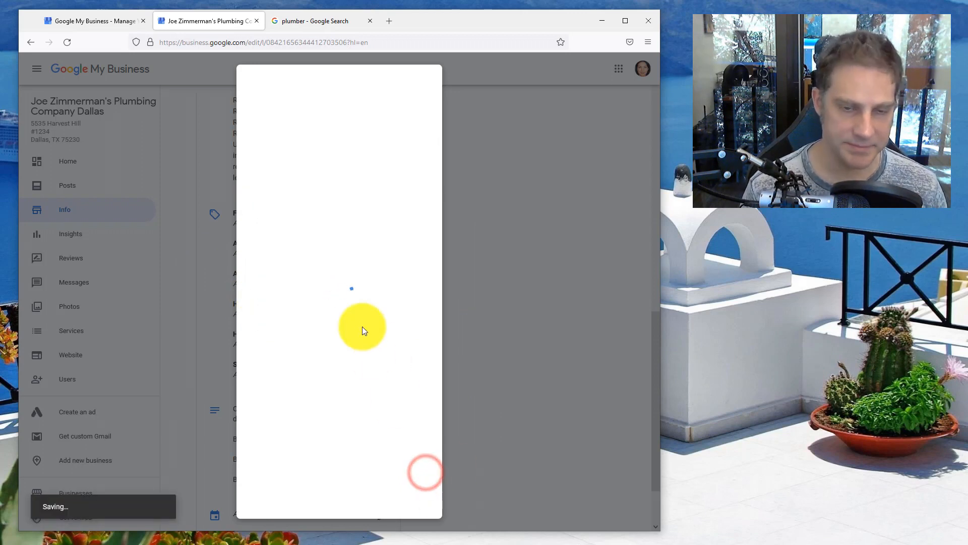
pyautogui.scroll(-2, 362, 328)
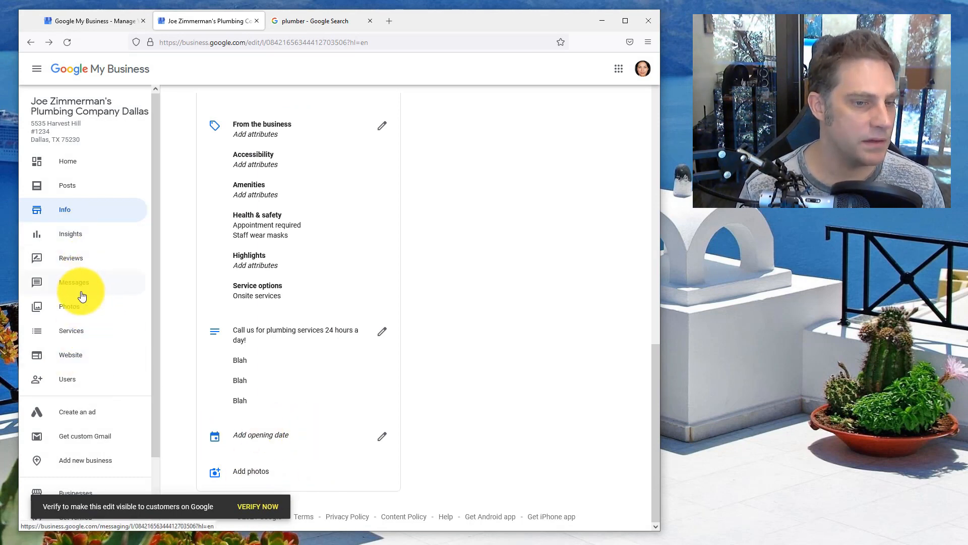
# Check the services list, and start the free business website, getting past its welcome message and theme introduction
pyautogui.click(71, 337)
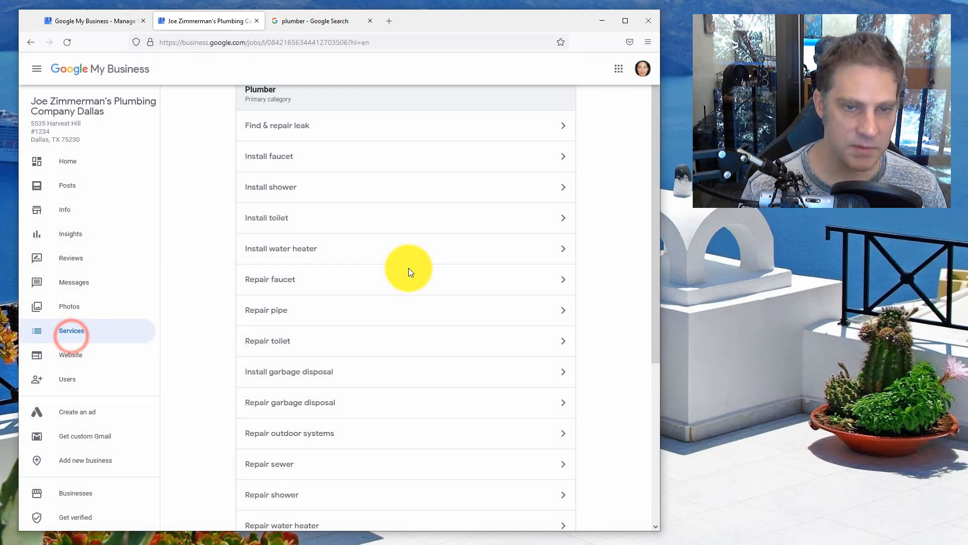
pyautogui.scroll(-5, 398, 272)
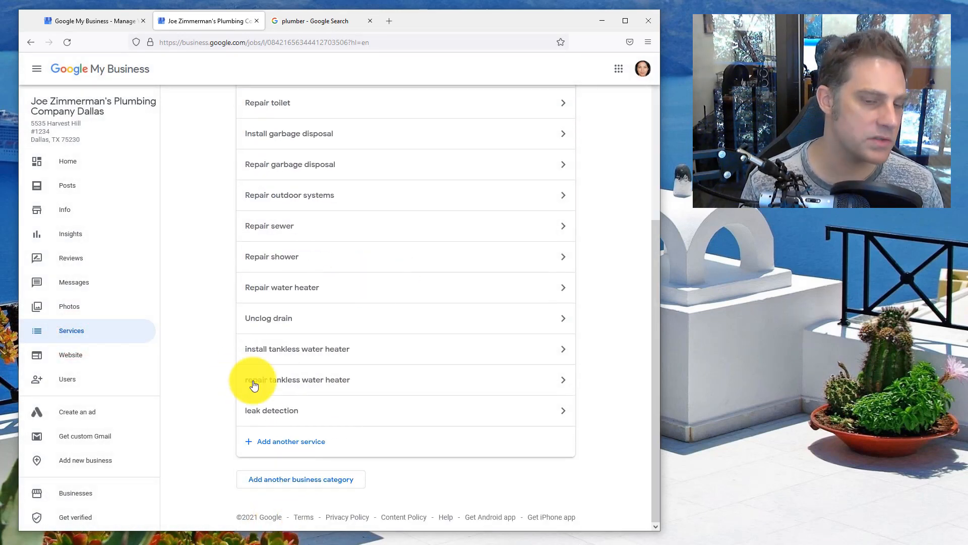
pyautogui.click(84, 365)
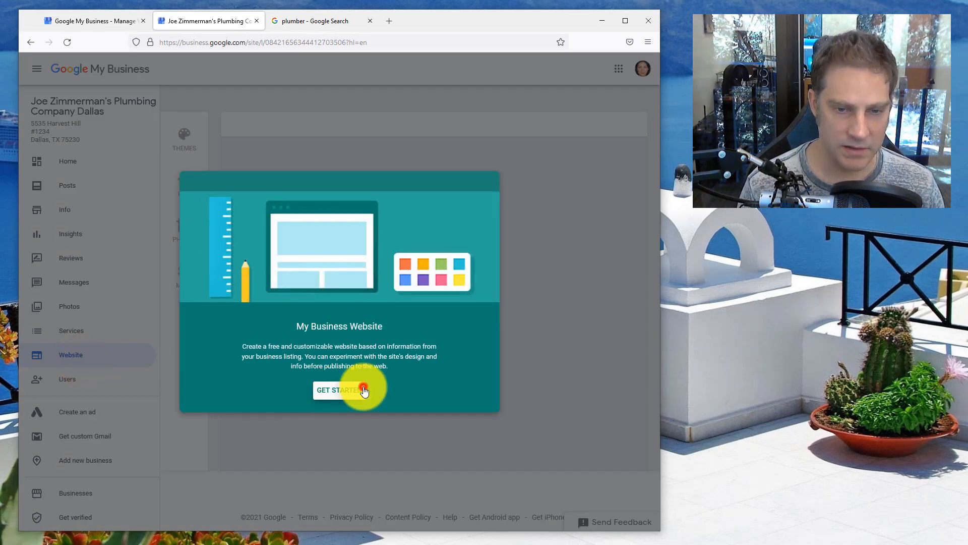
pyautogui.click(347, 392)
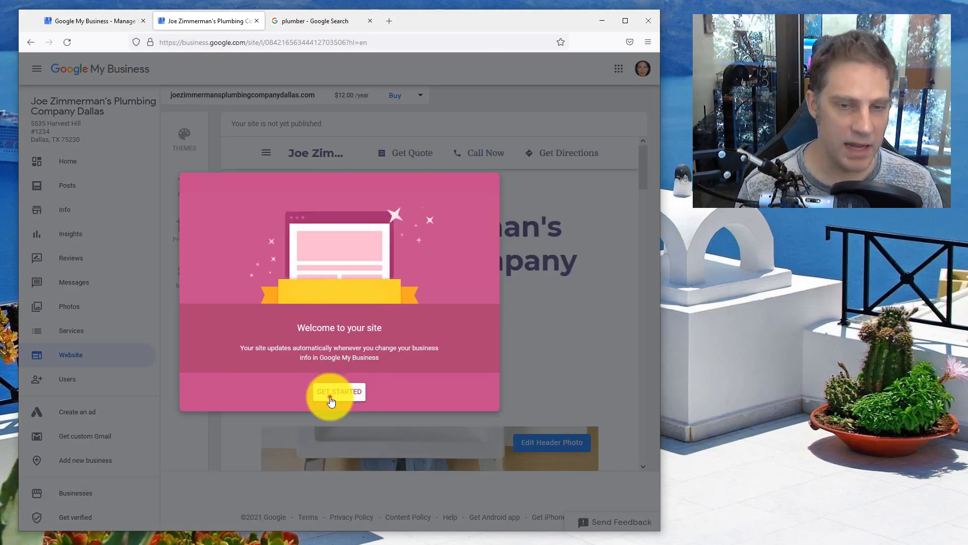
pyautogui.click(330, 393)
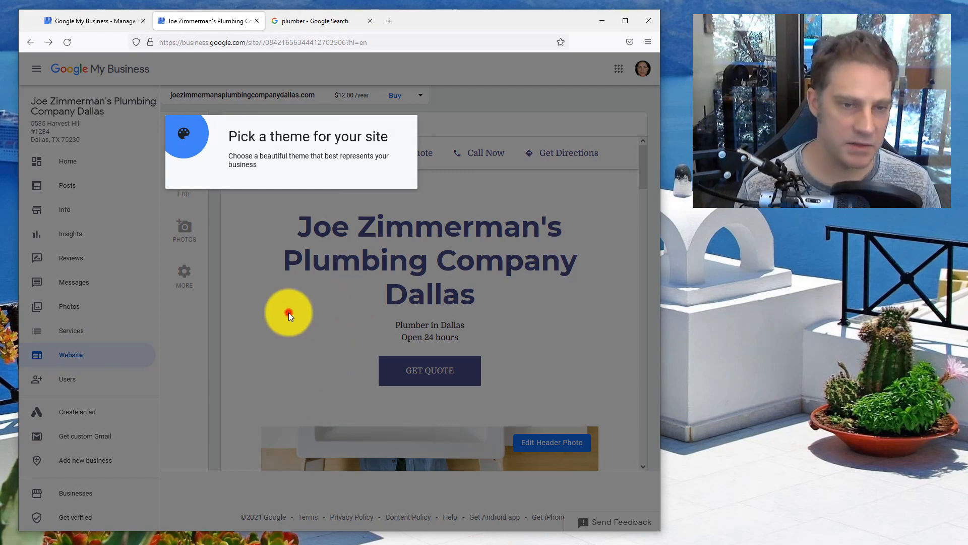
pyautogui.click(289, 313)
pyautogui.click(289, 313)
pyautogui.click(289, 312)
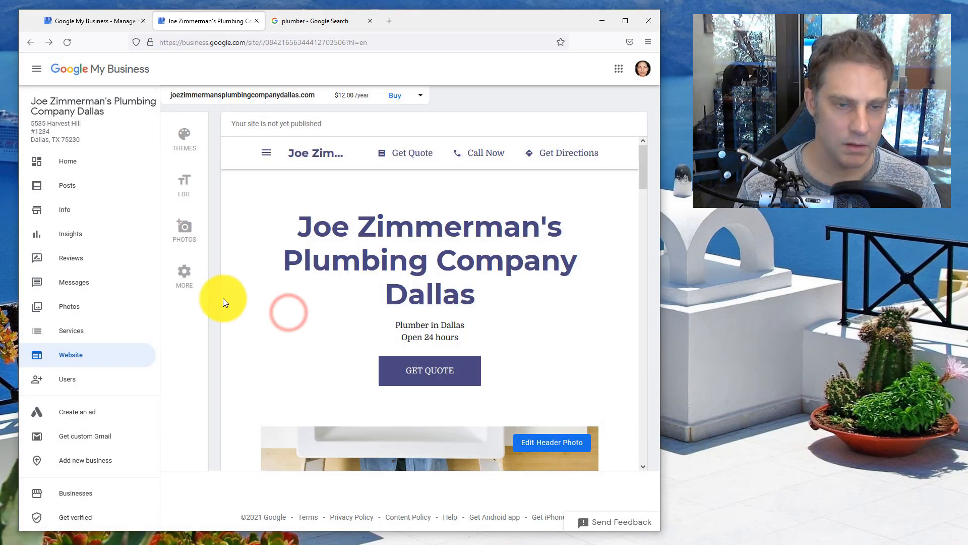
# Publish the business website from its additional settings and view the live site
pyautogui.click(187, 277)
pyautogui.click(264, 219)
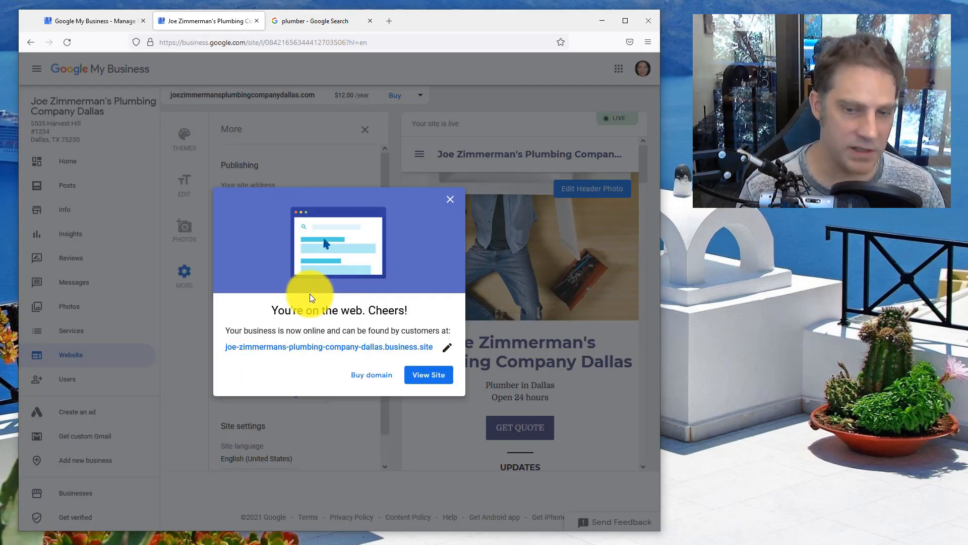
pyautogui.click(428, 375)
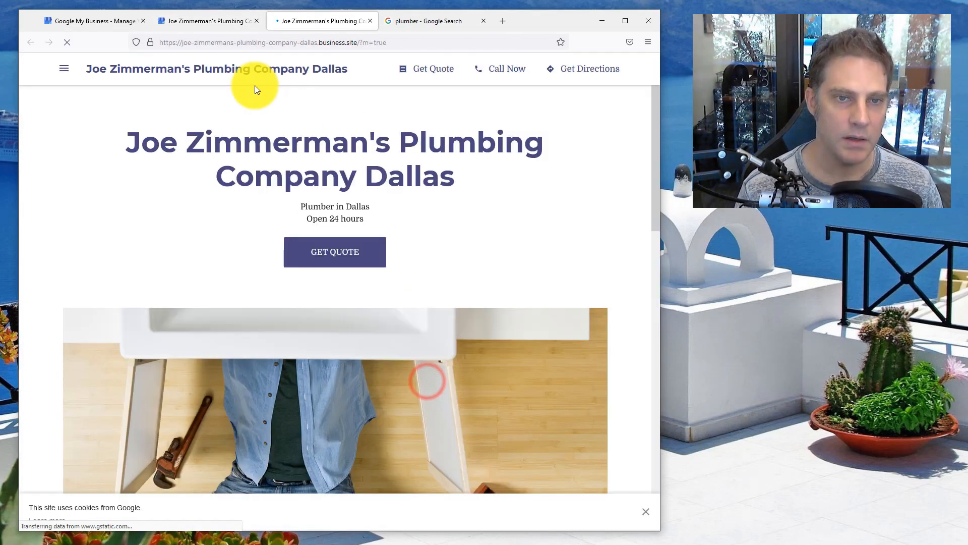
# Remove the "/?m=true" ending from the live site's web address and load the shortened address
pyautogui.click(242, 44)
pyautogui.click(361, 42)
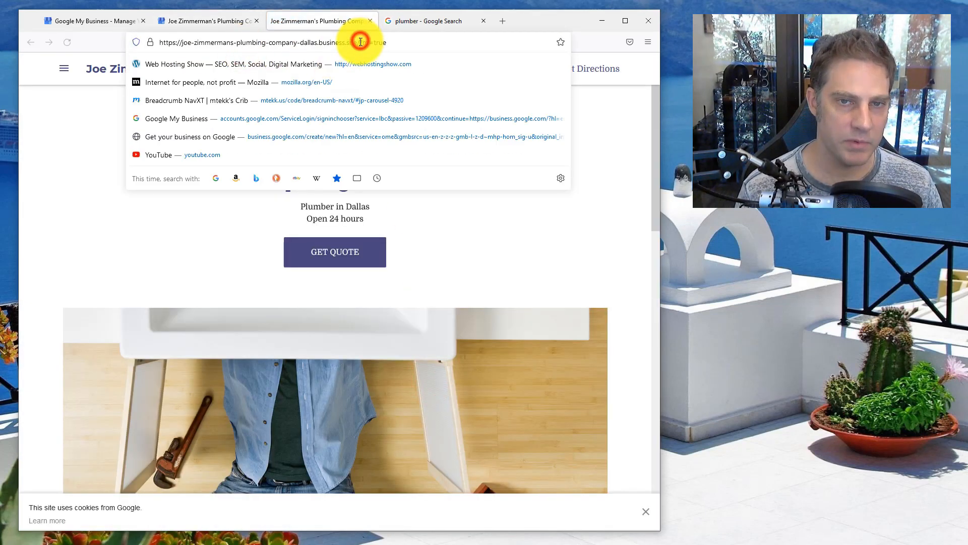
pyautogui.moveTo(359, 42); pyautogui.dragTo(562, 72)
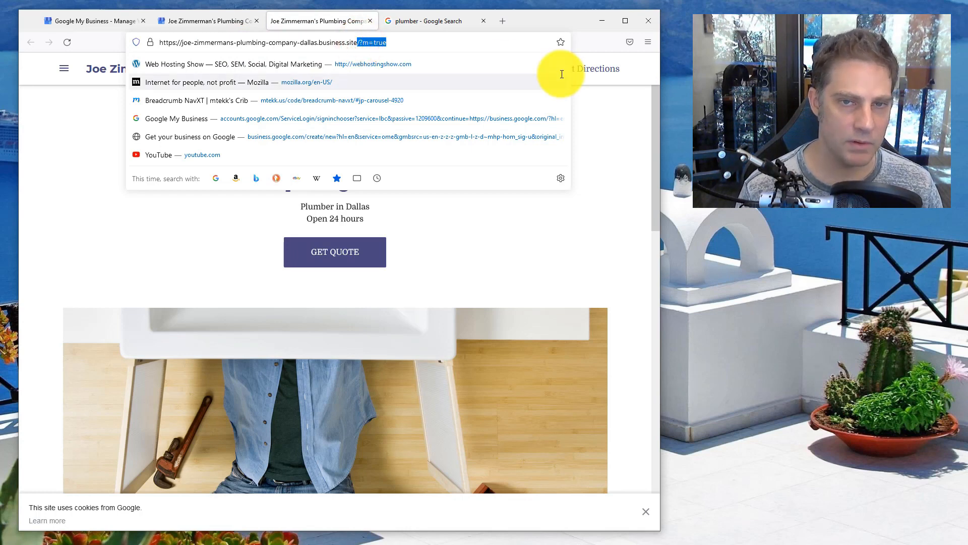
pyautogui.press('BackSpace')
pyautogui.hotkey('ctrl', 'a')
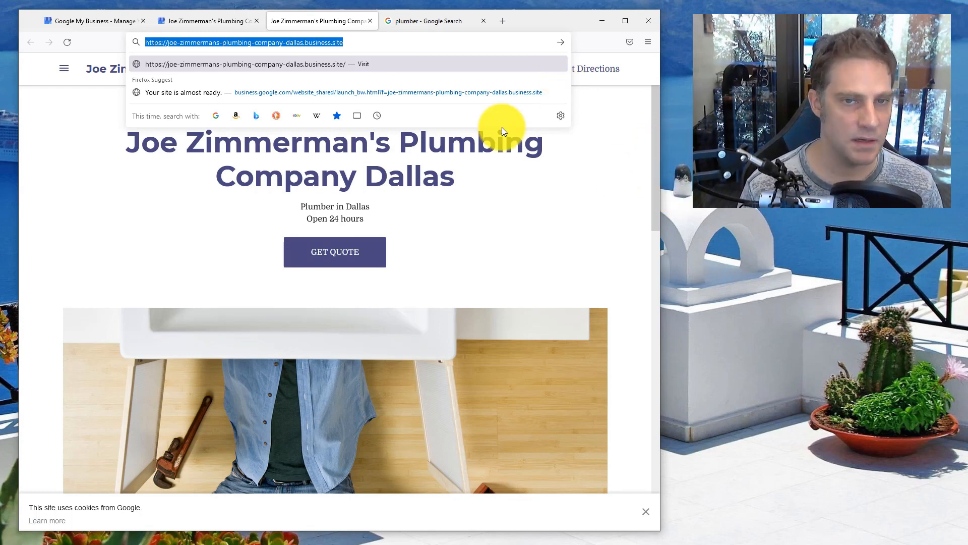
pyautogui.press('End')
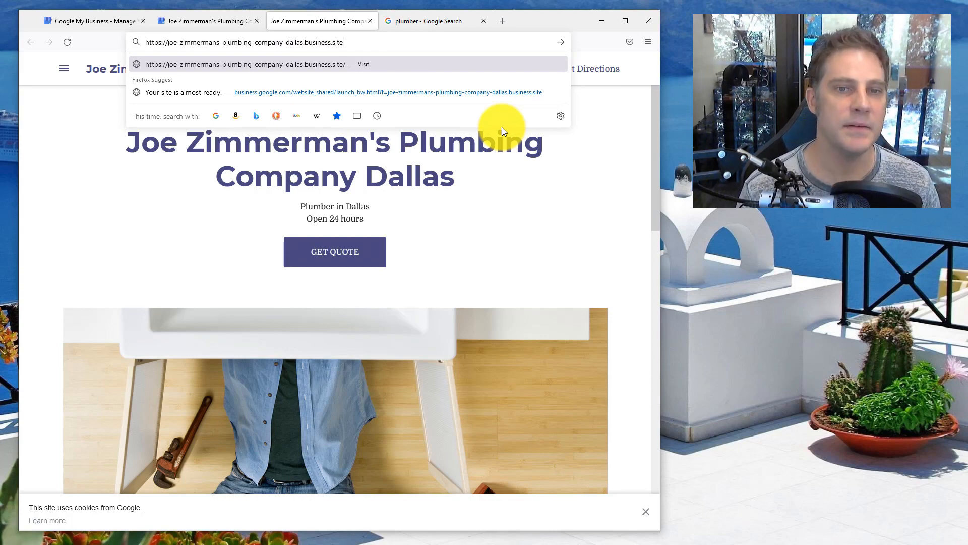
pyautogui.press('Return')
# Return to the website editor and dismiss the site-published message
pyautogui.click(199, 19)
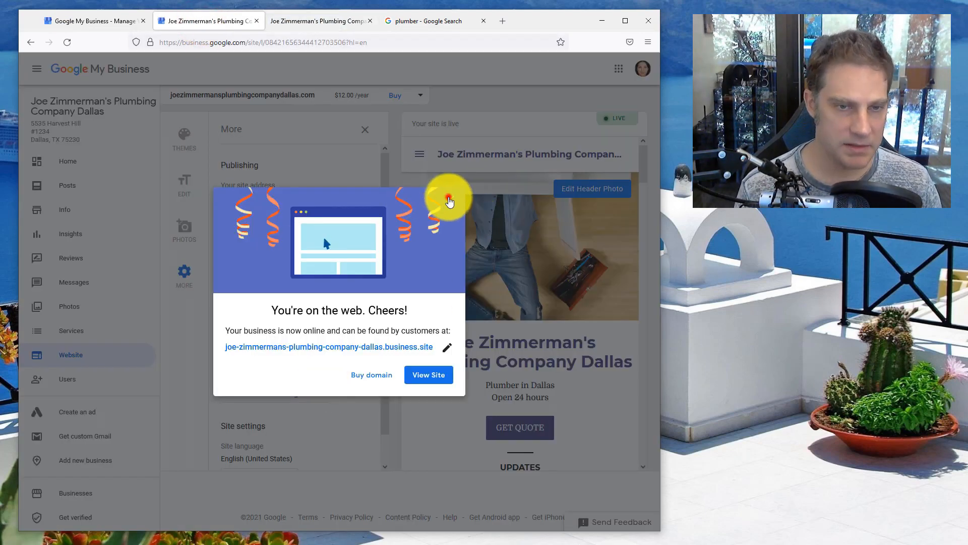
pyautogui.click(448, 199)
pyautogui.click(485, 183)
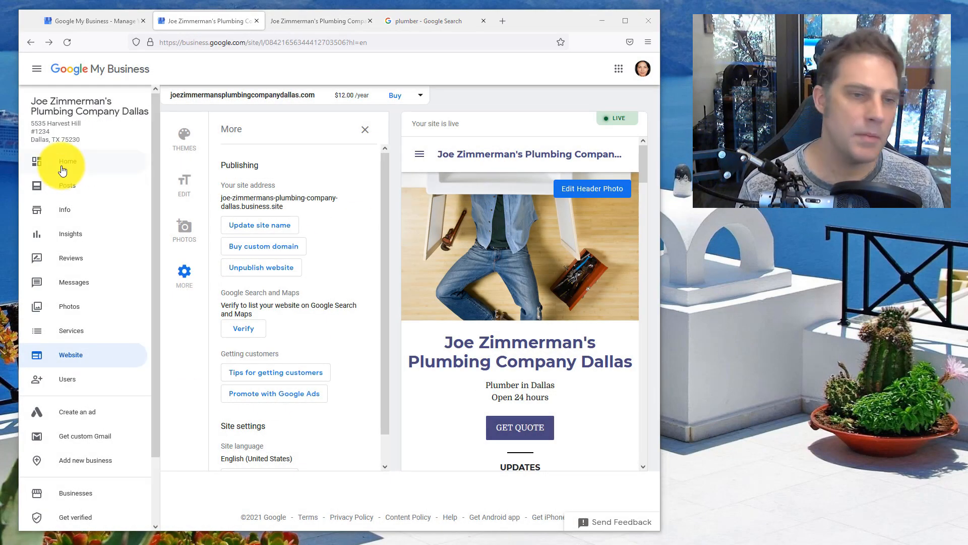
# Skip the offer post introduction and start the first post as a COVID-19 update reading "first post call us for plumbing!"
pyautogui.click(91, 185)
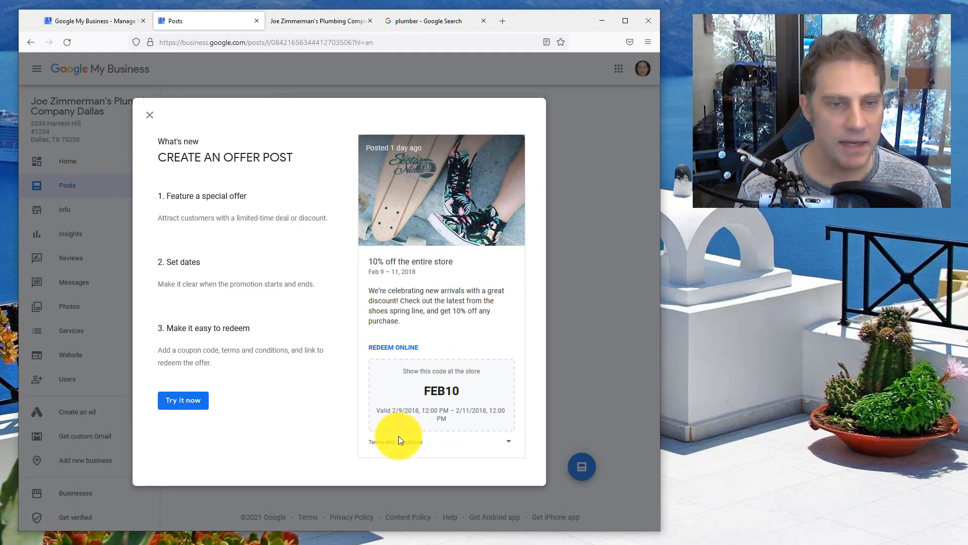
pyautogui.click(150, 114)
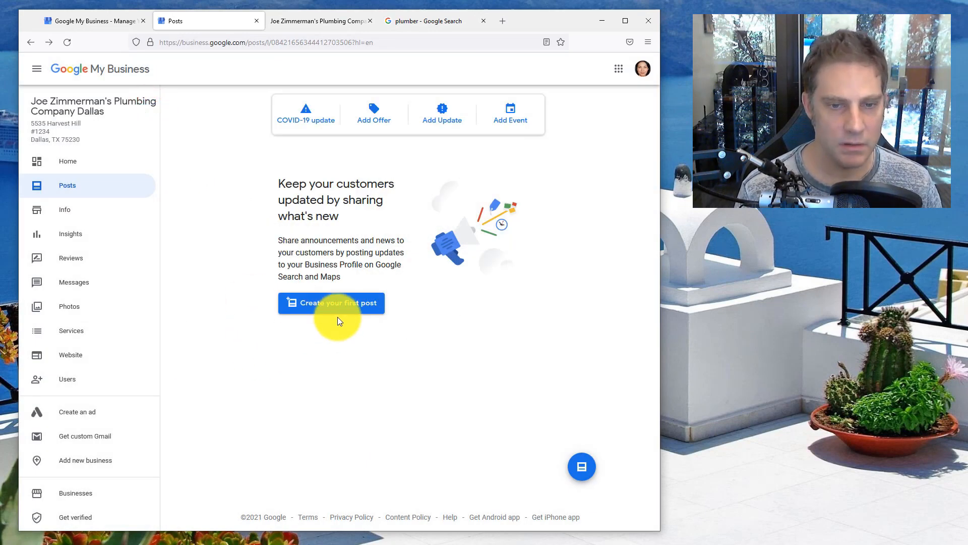
pyautogui.click(320, 303)
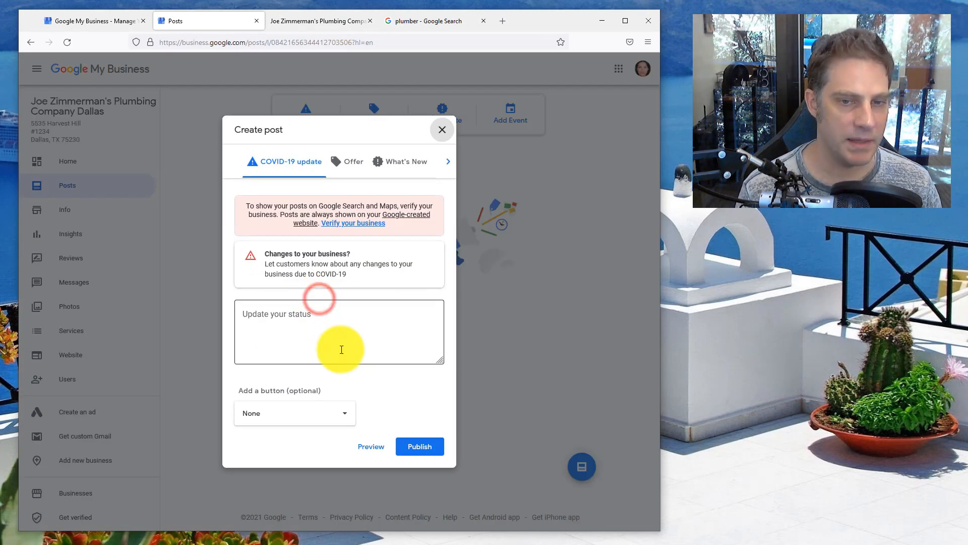
pyautogui.click(341, 325)
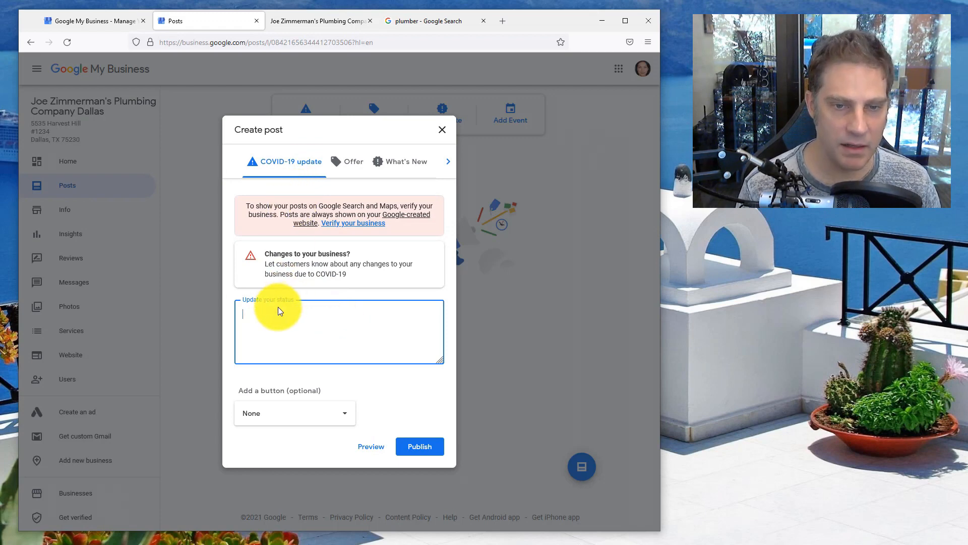
pyautogui.click(302, 341)
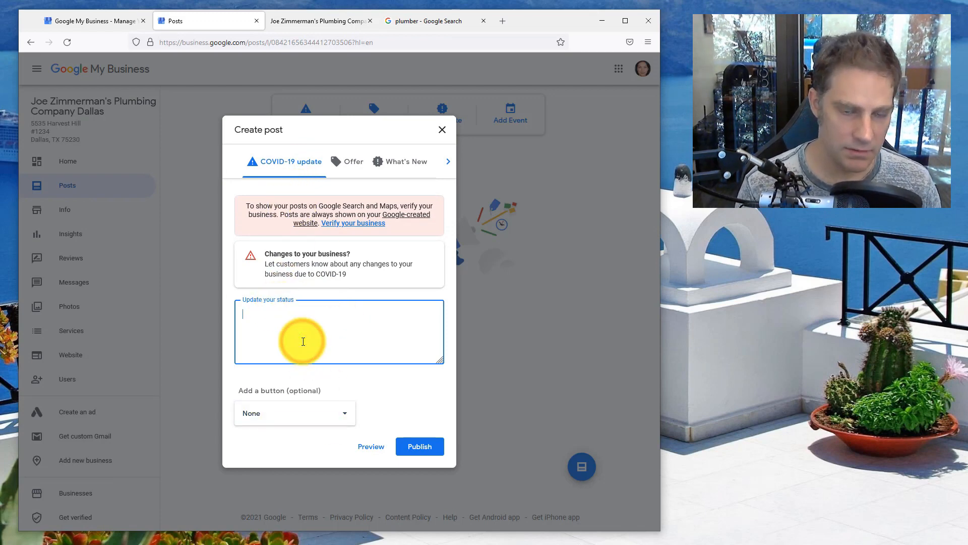
pyautogui.write('first post call us for plumbing!')
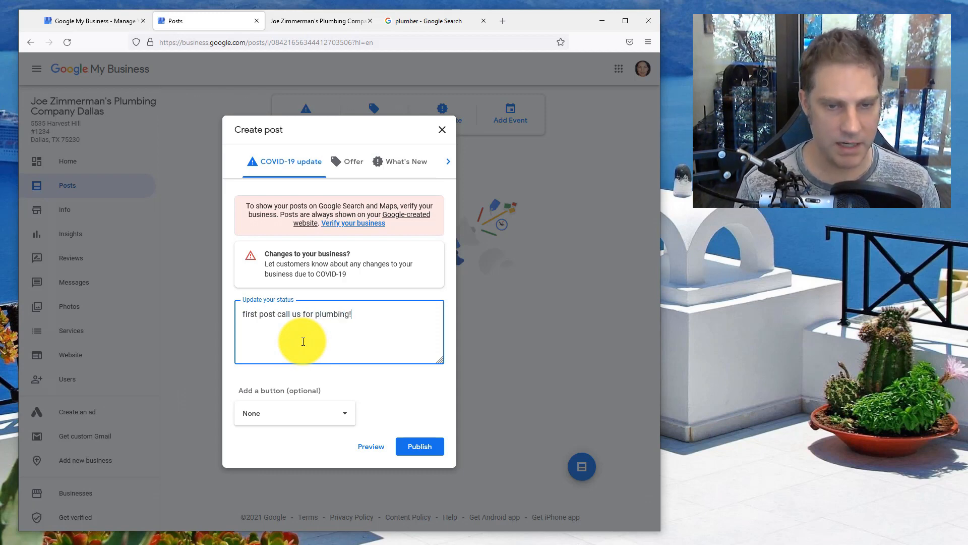
# Add a "Learn more" button to the post and activate its link entry
pyautogui.click(293, 407)
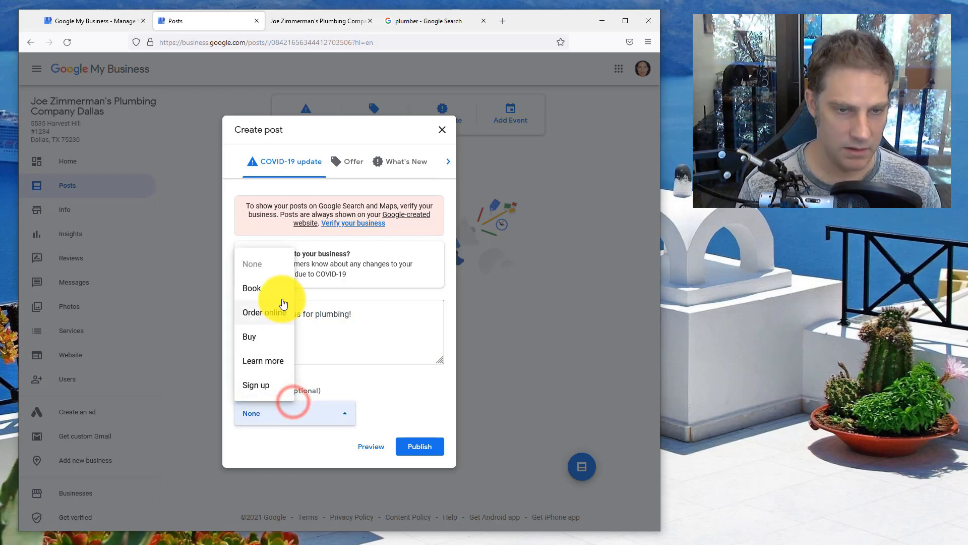
pyautogui.click(275, 366)
pyautogui.click(282, 431)
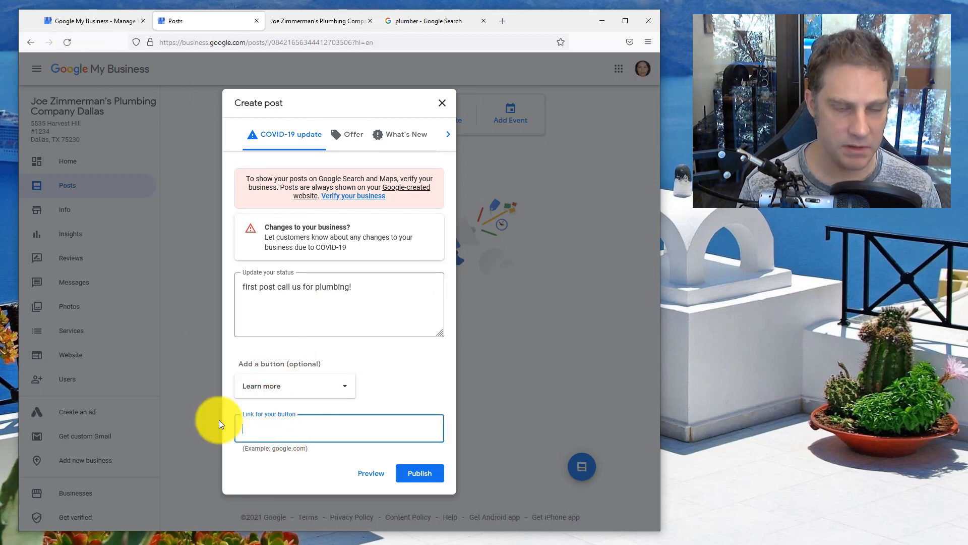
# Open the business manager separately and copy the company's website address from the business info
pyautogui.click(89, 26)
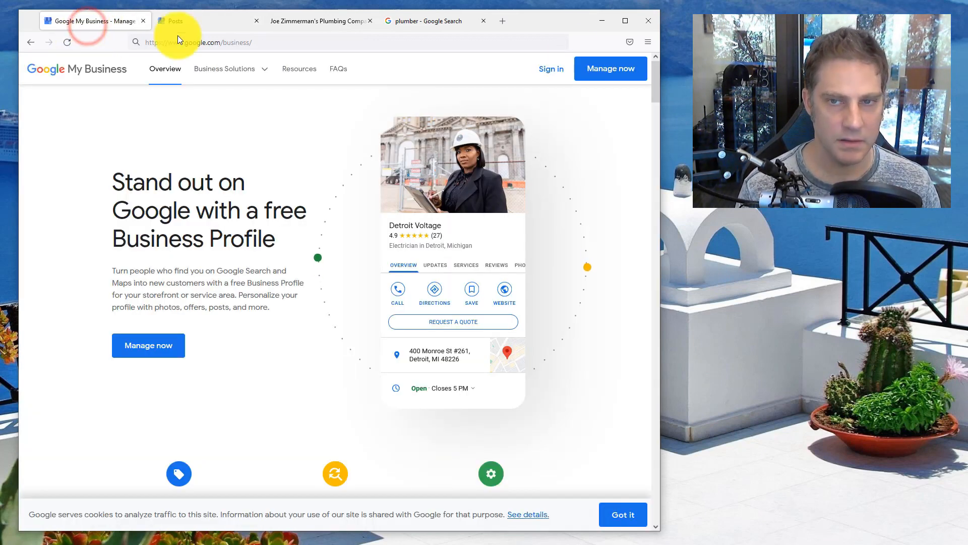
pyautogui.click(614, 62)
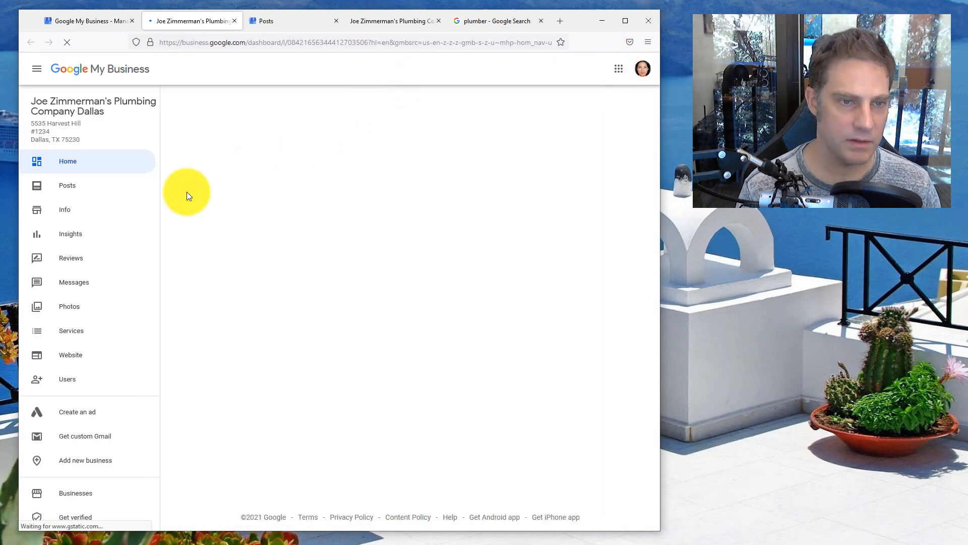
pyautogui.click(87, 209)
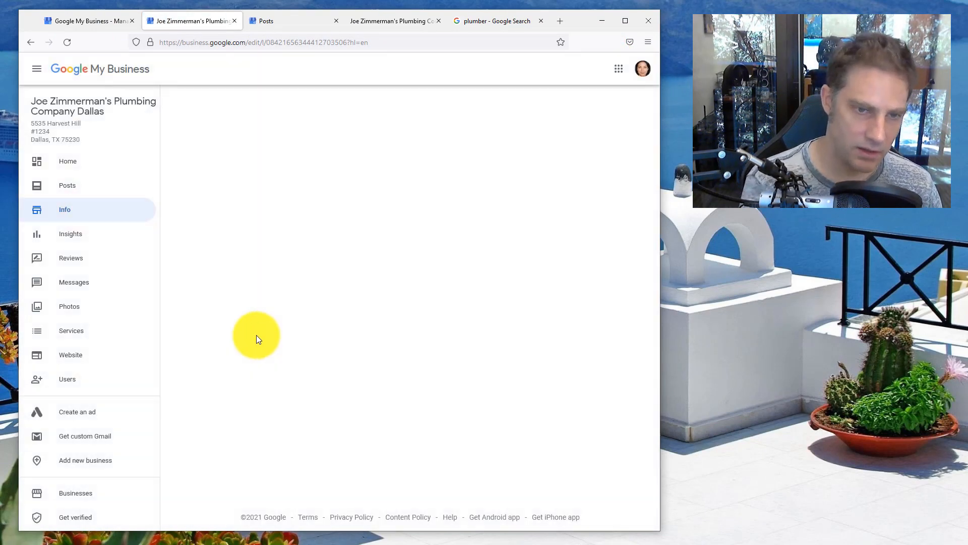
pyautogui.scroll(-5, 275, 378)
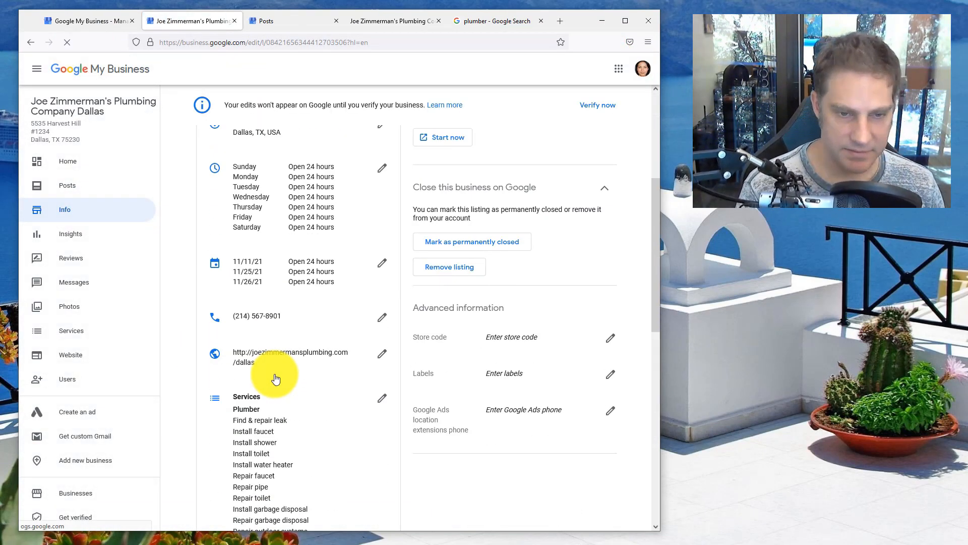
pyautogui.click(282, 348)
pyautogui.tripleClick(335, 303)
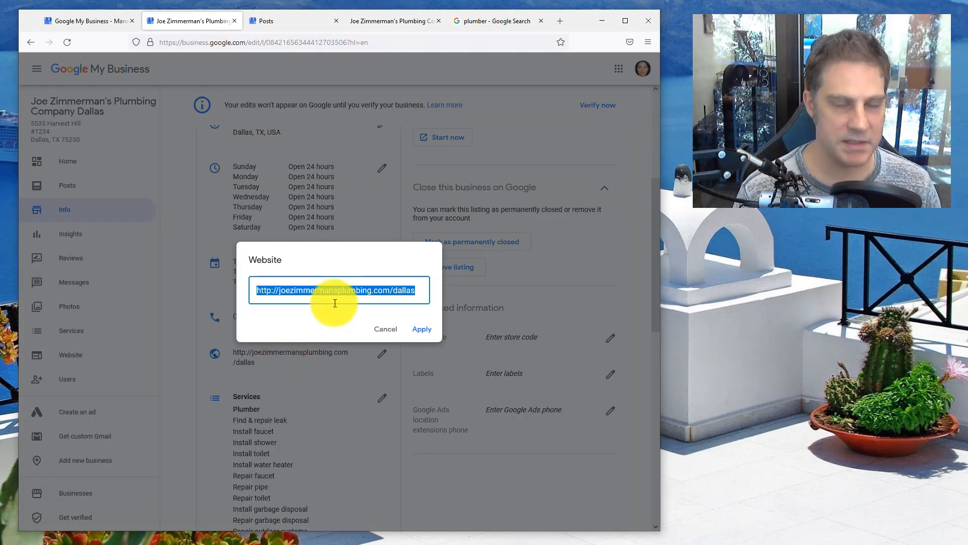
pyautogui.hotkey('ctrl', 'c')
pyautogui.click(298, 15)
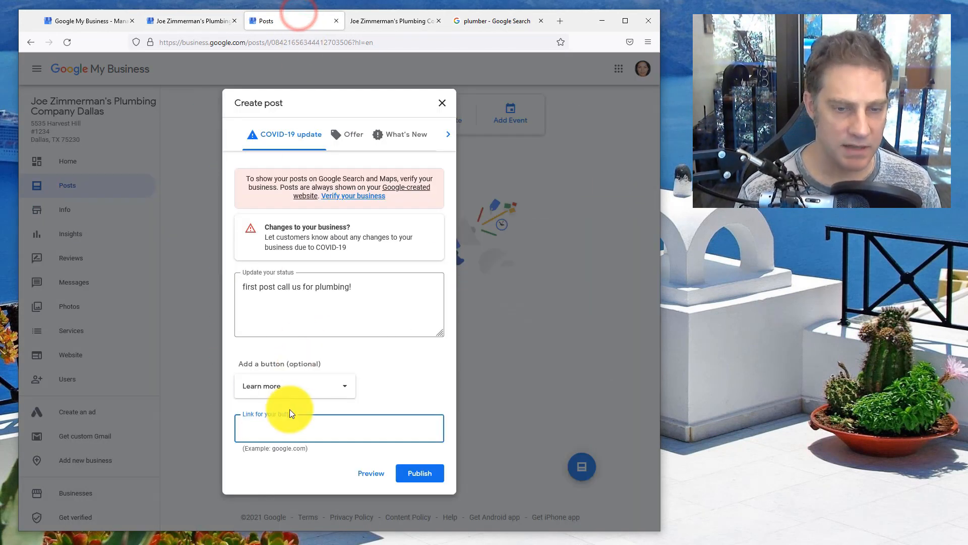
pyautogui.hotkey('ctrl', 'v')
pyautogui.hotkey('ctrl', 'shift', 'Left')
pyautogui.write('contact')
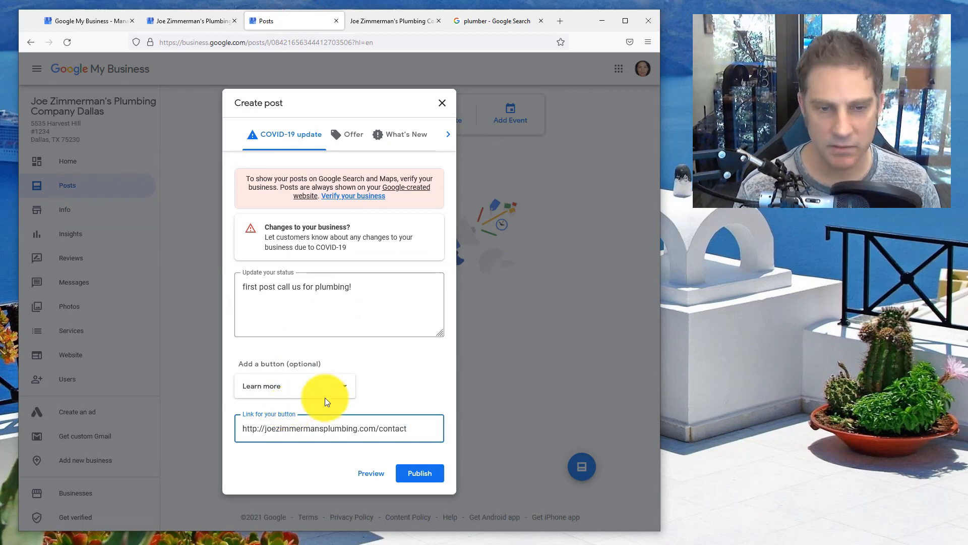
pyautogui.click(428, 474)
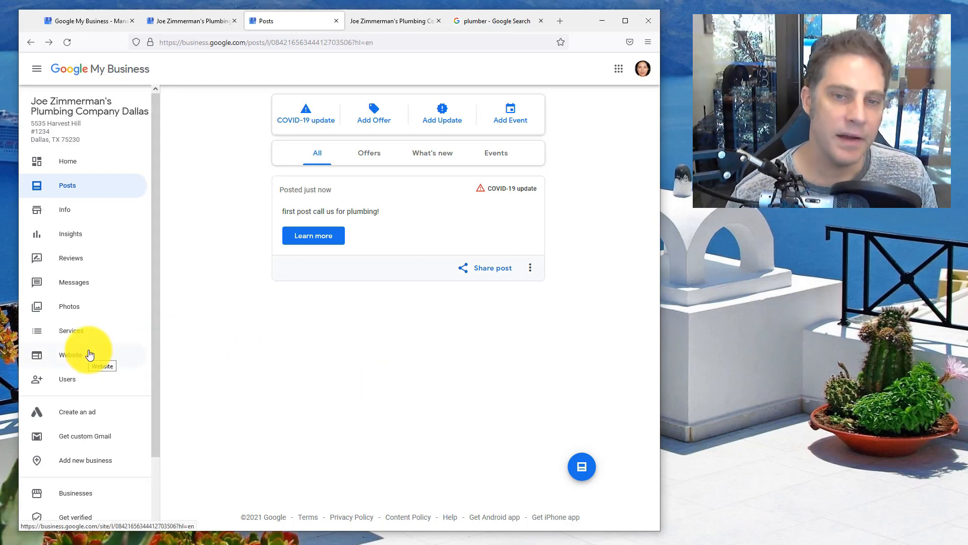
pyautogui.click(76, 329)
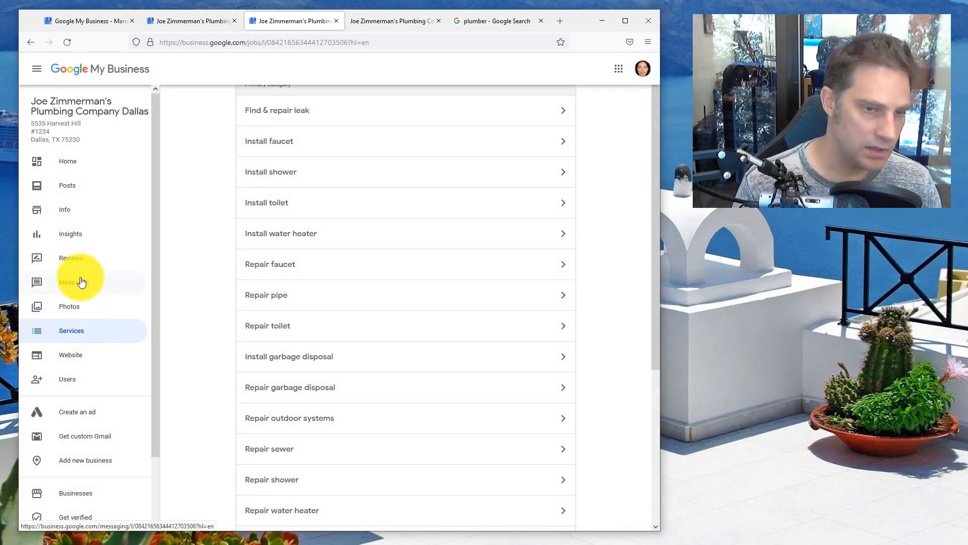
pyautogui.click(73, 237)
# Add Richardson, TX, USA to the service areas in the business info and apply the change
pyautogui.click(71, 209)
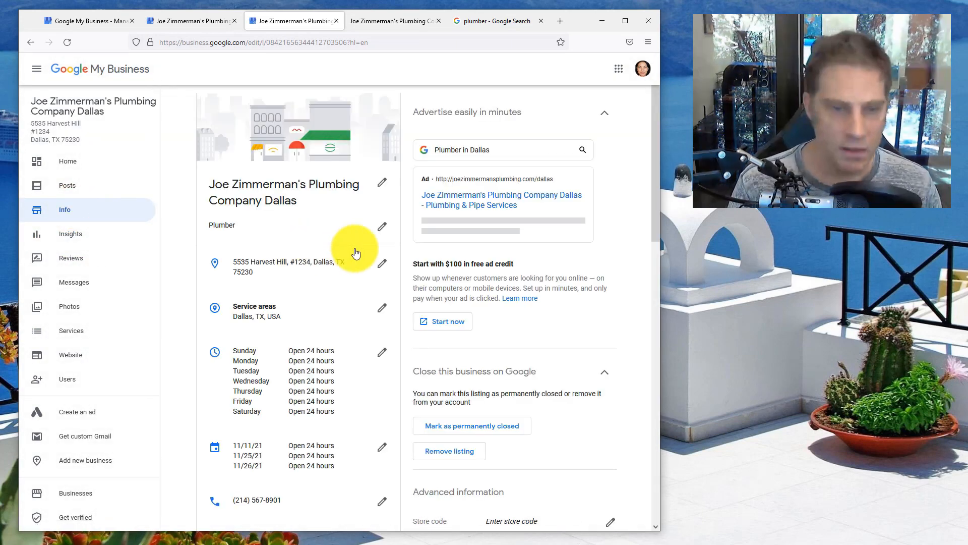
pyautogui.scroll(-2, 356, 252)
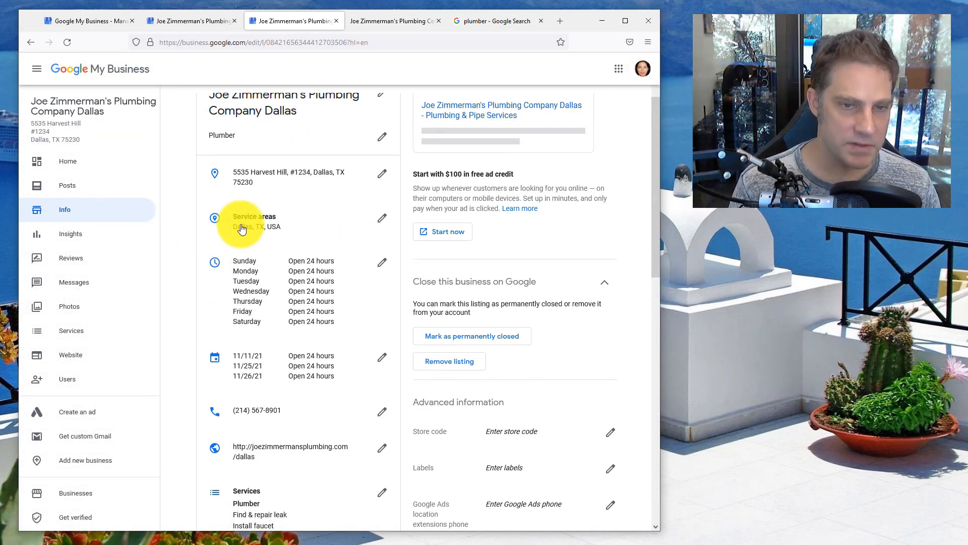
pyautogui.scroll(2, 240, 231)
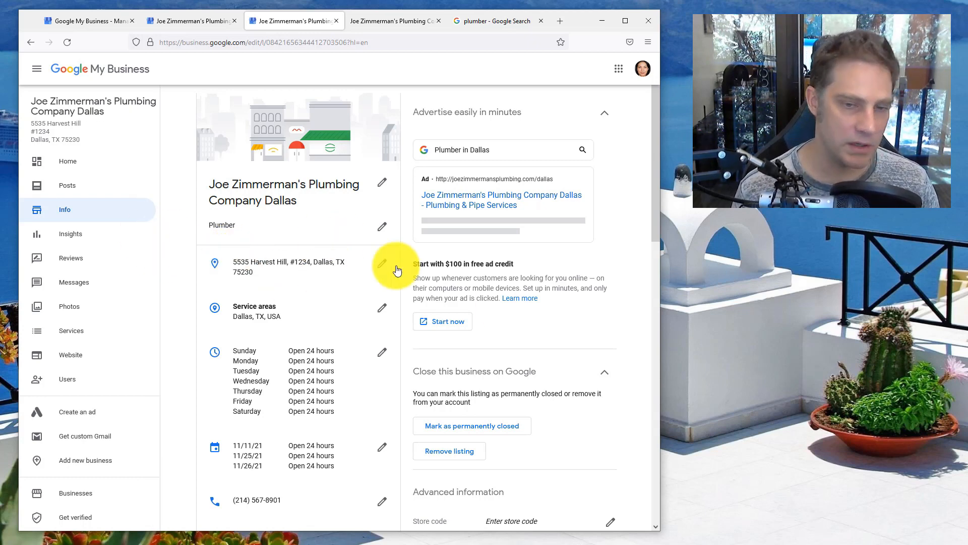
pyautogui.click(382, 304)
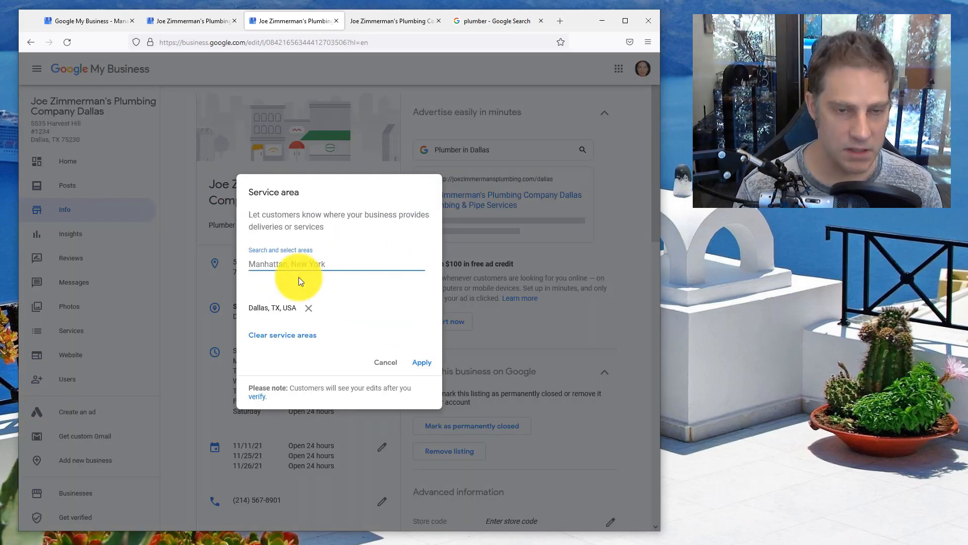
pyautogui.write('Richardson')
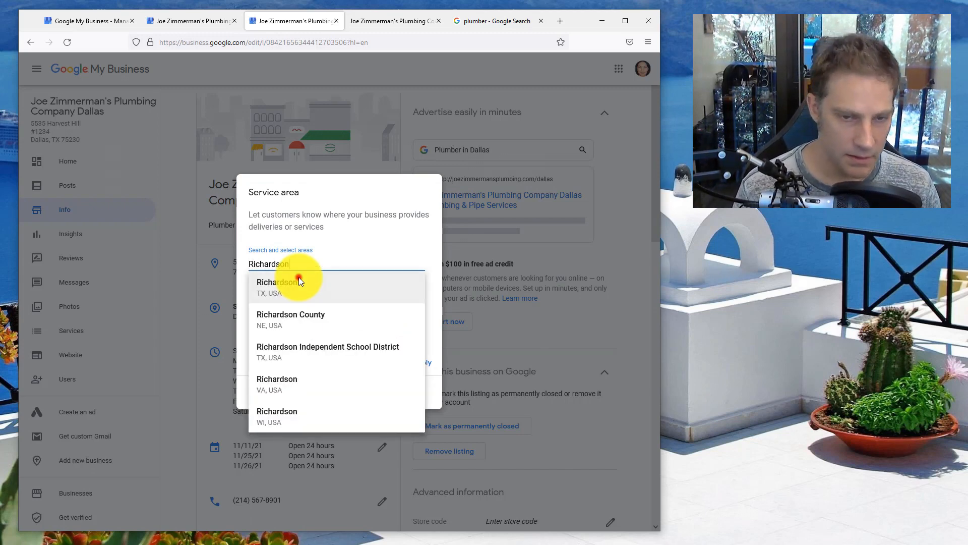
pyautogui.click(298, 279)
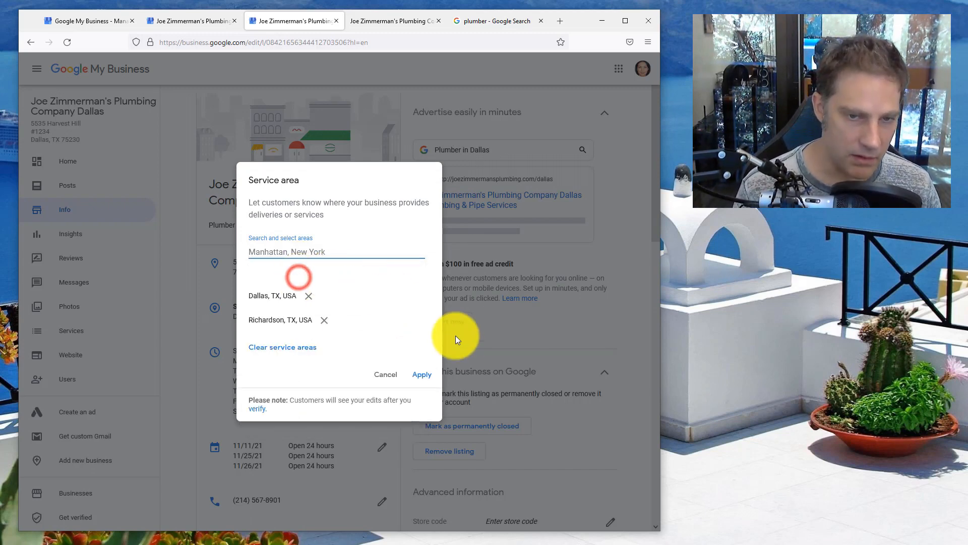
pyautogui.click(413, 374)
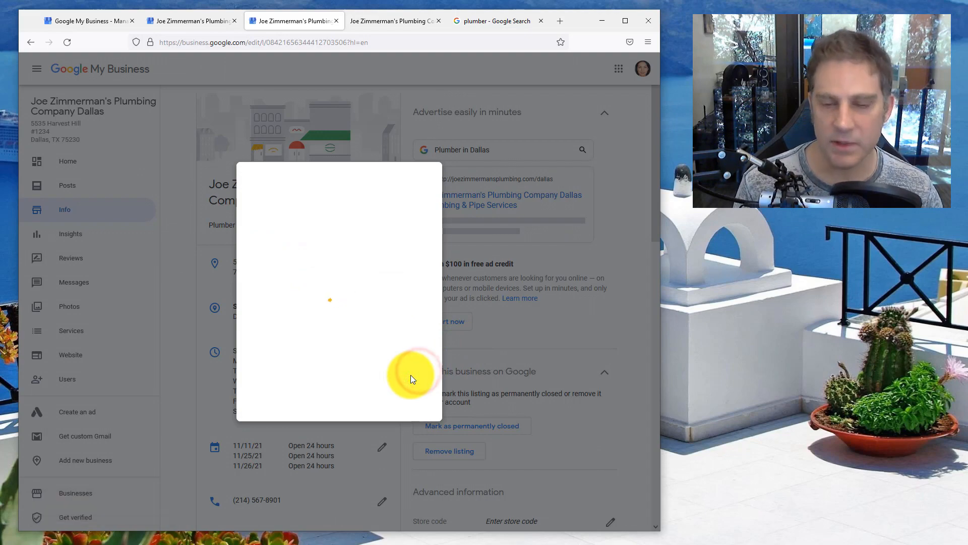
# Review the remaining business info down to the description and photos, and open the customer reviews
pyautogui.scroll(-4, 198, 334)
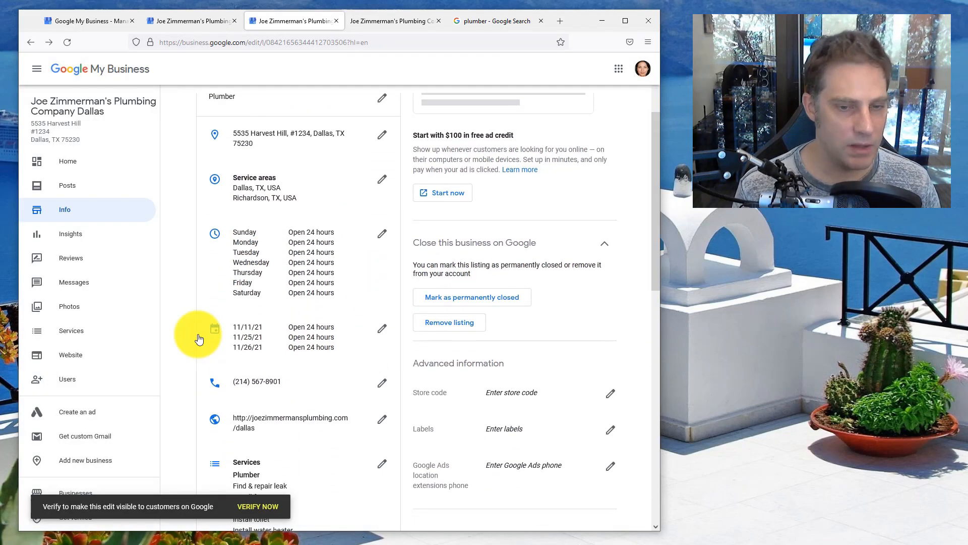
pyautogui.scroll(-3, 198, 335)
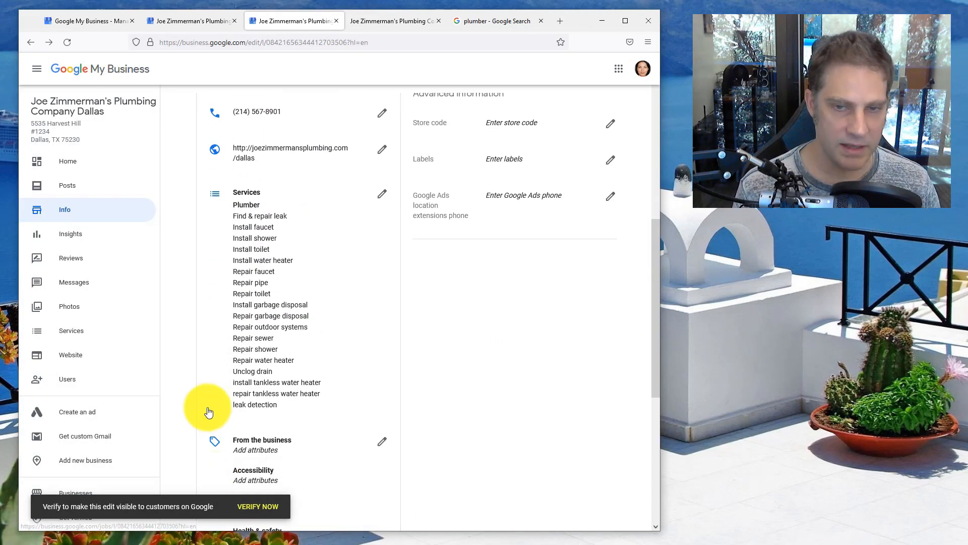
pyautogui.scroll(-3, 211, 416)
pyautogui.scroll(-3, 209, 413)
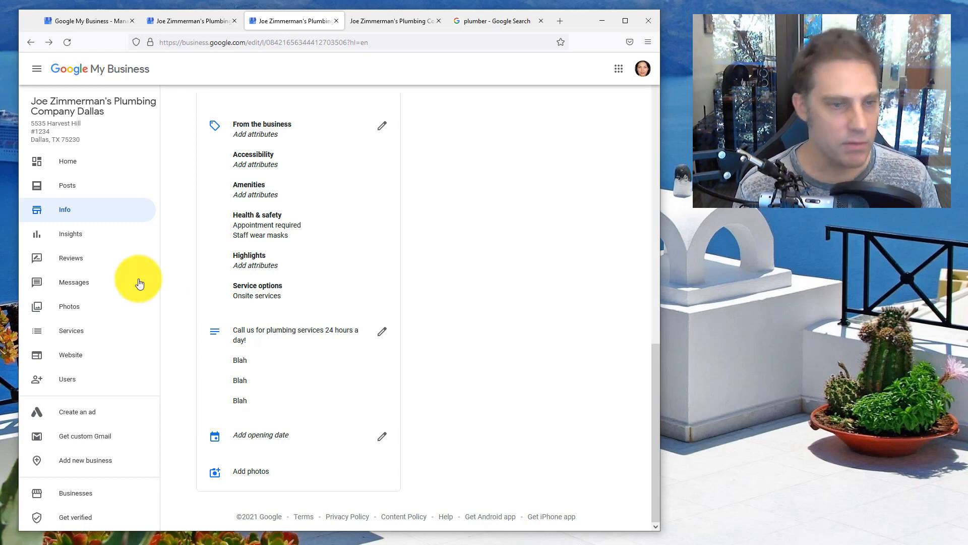
pyautogui.click(67, 258)
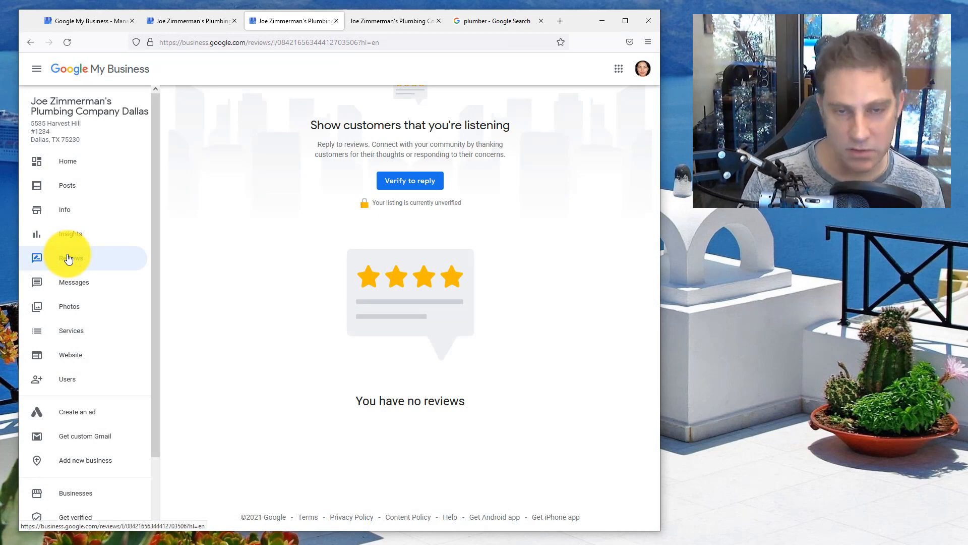